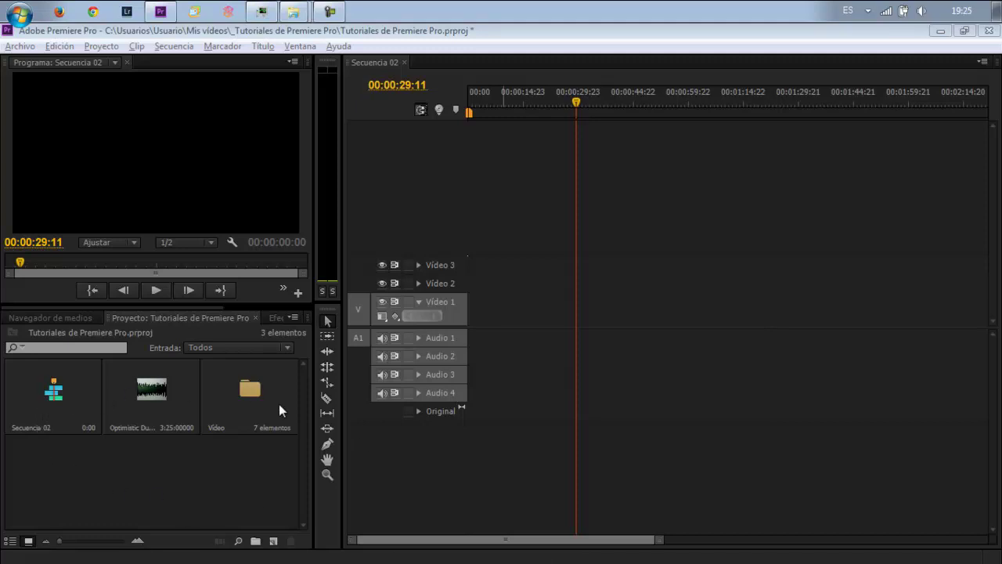
Select the Vídeo bin, Secuencia 02 and the audio clip in the project panel
click(256, 390)
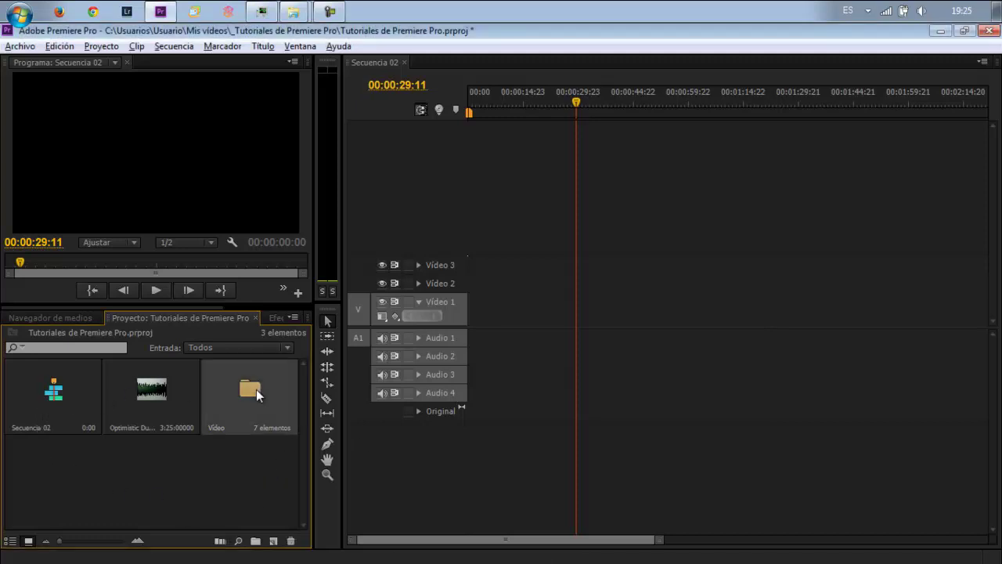
click(119, 483)
click(45, 401)
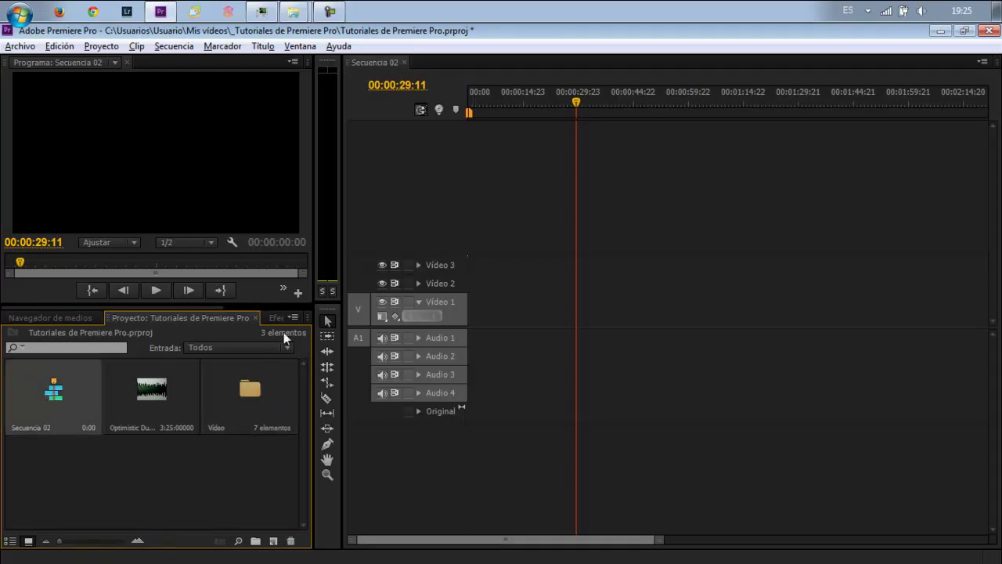
click(148, 391)
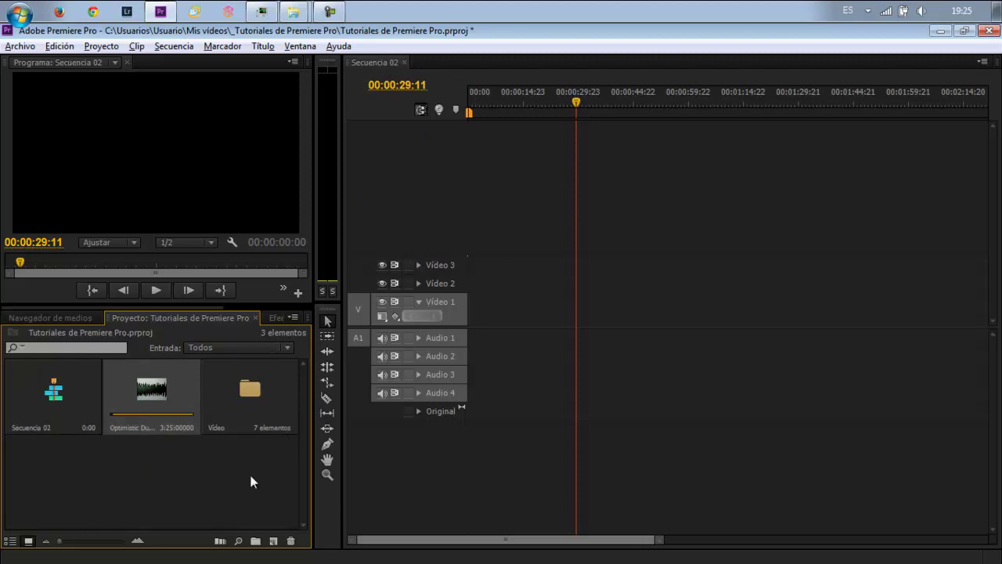
click(250, 389)
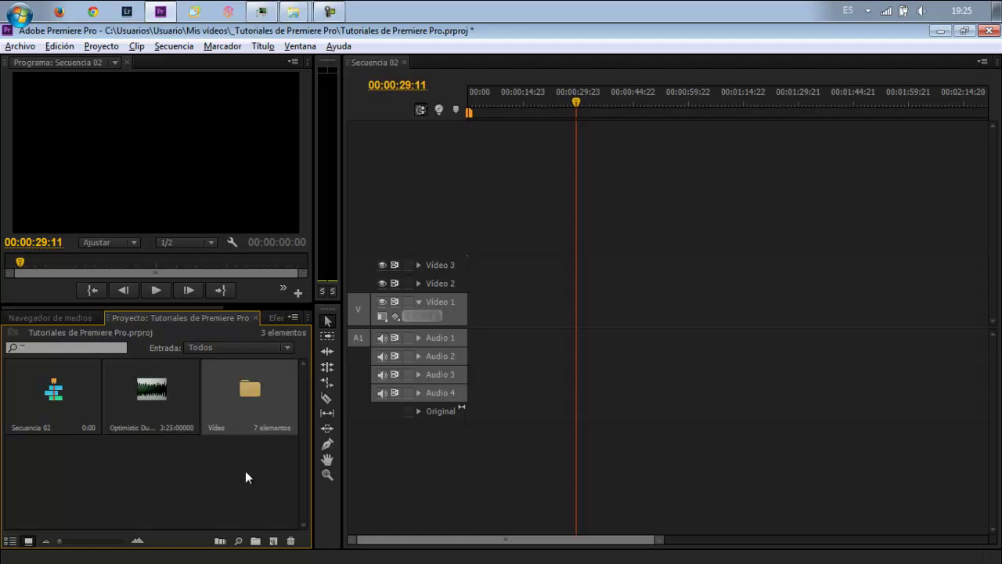
Open the Vídeo bin as a floating window, reposition it, then close it
double_click(250, 389)
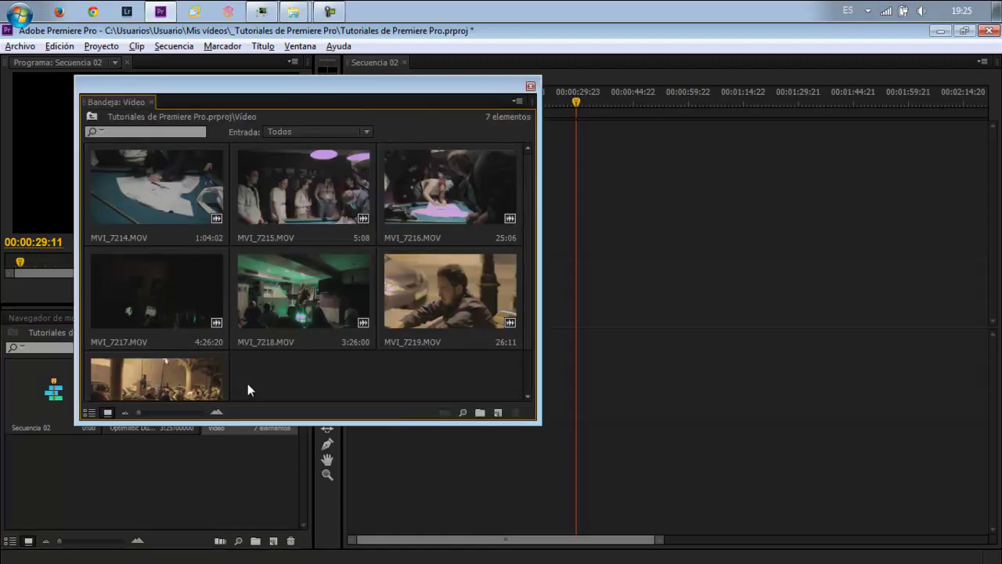
drag(441, 85, 486, 100)
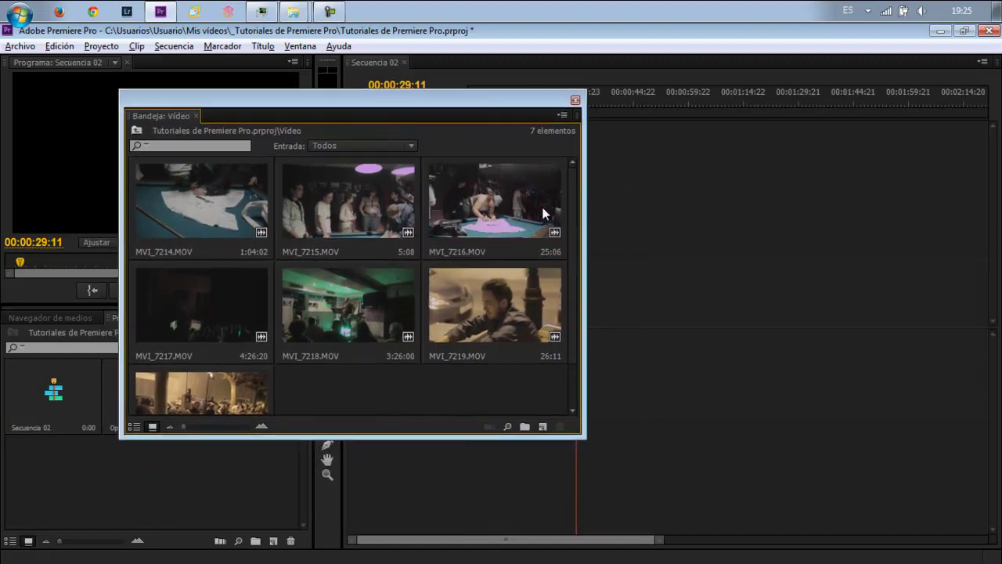
click(574, 102)
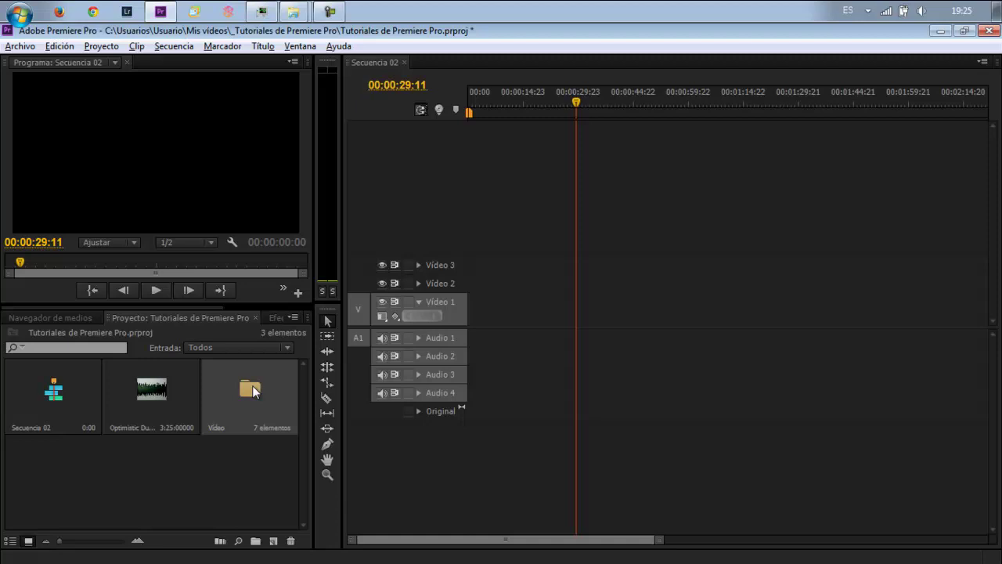
Open the Vídeo bin in place, go back up, then open it as a Bandeja: Vídeo tab
double_click(252, 386)
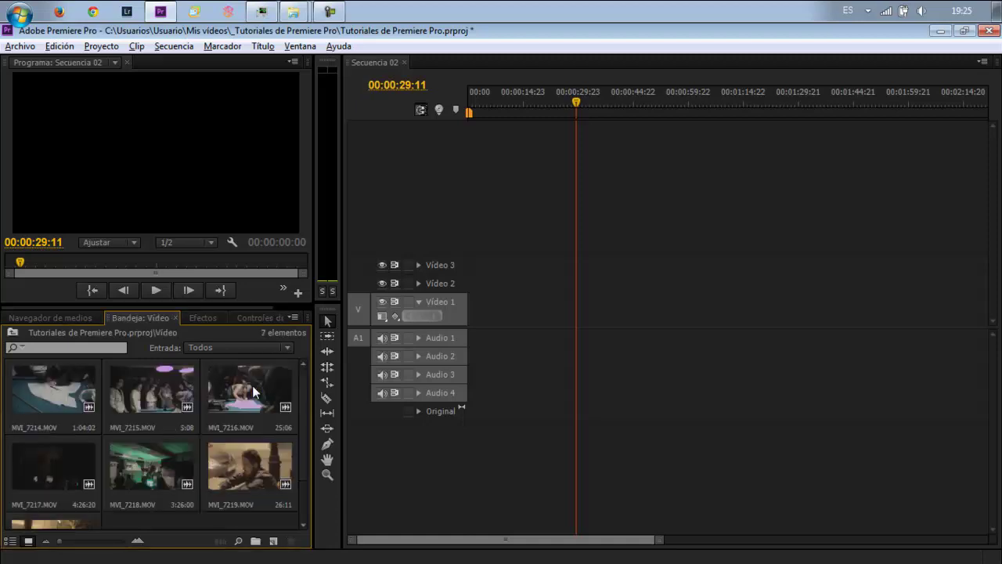
click(13, 332)
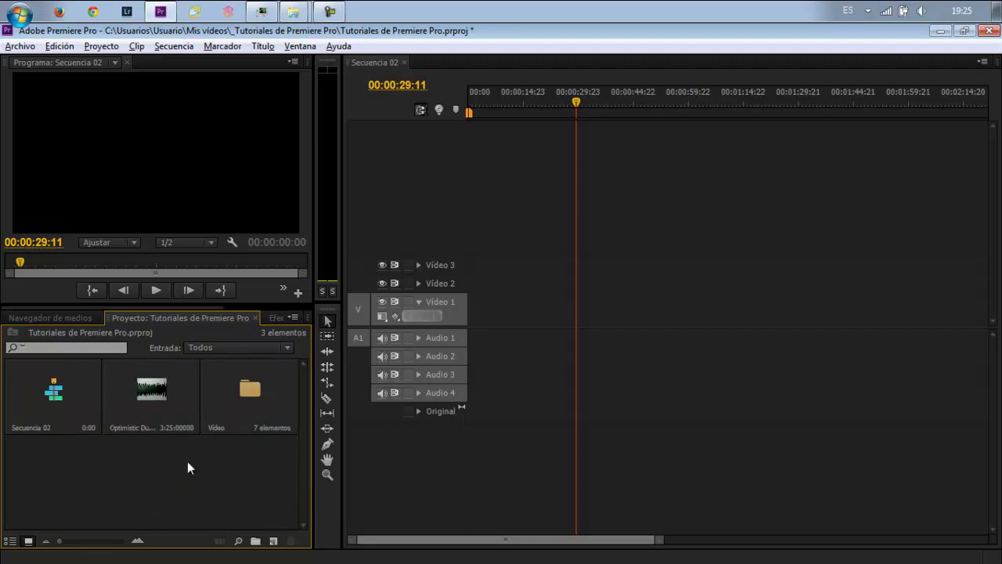
double_click(248, 391)
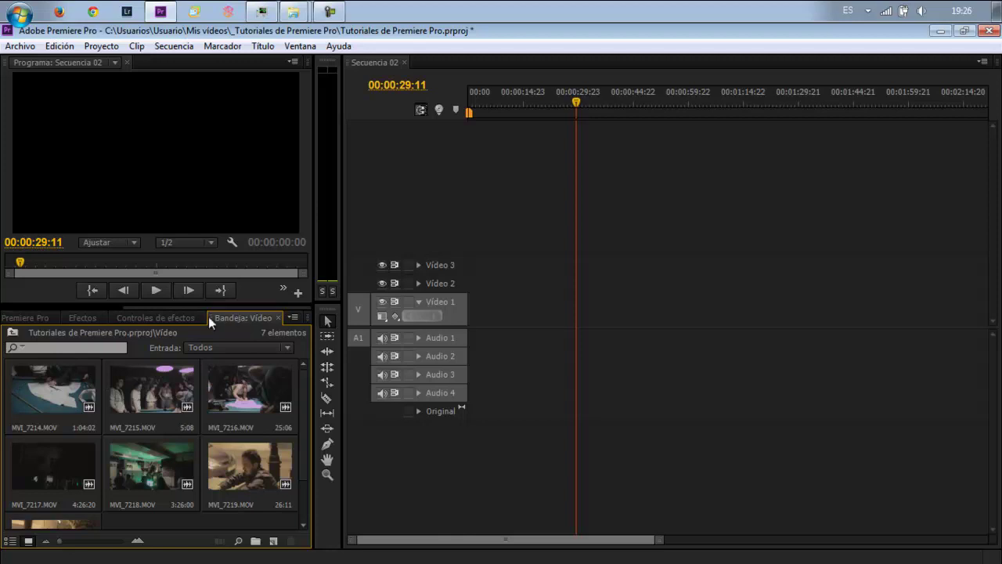
View the Proyecto and Controles de efectos tabs, then close the Bandeja: Vídeo tab
click(27, 318)
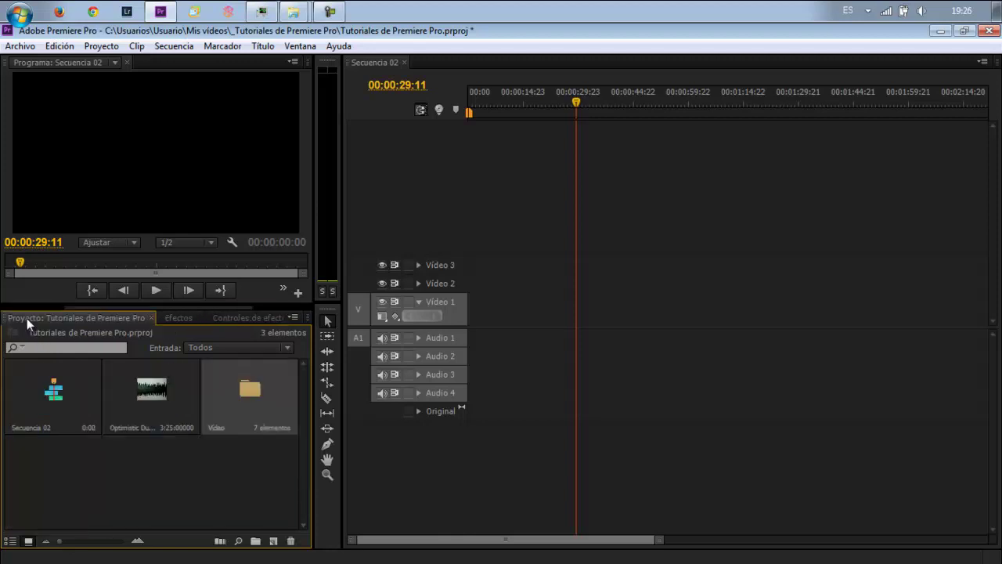
click(227, 319)
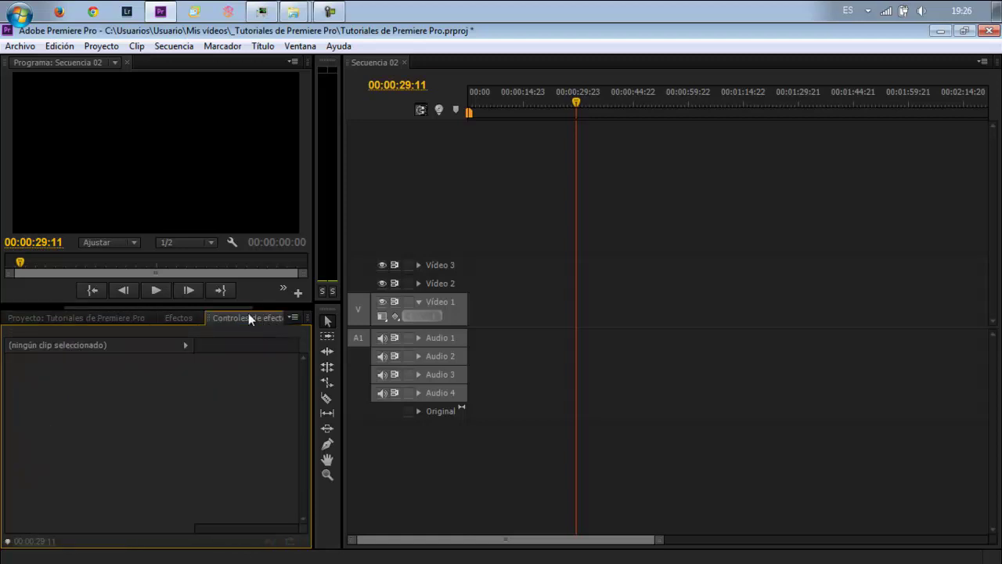
drag(238, 307, 291, 310)
click(261, 315)
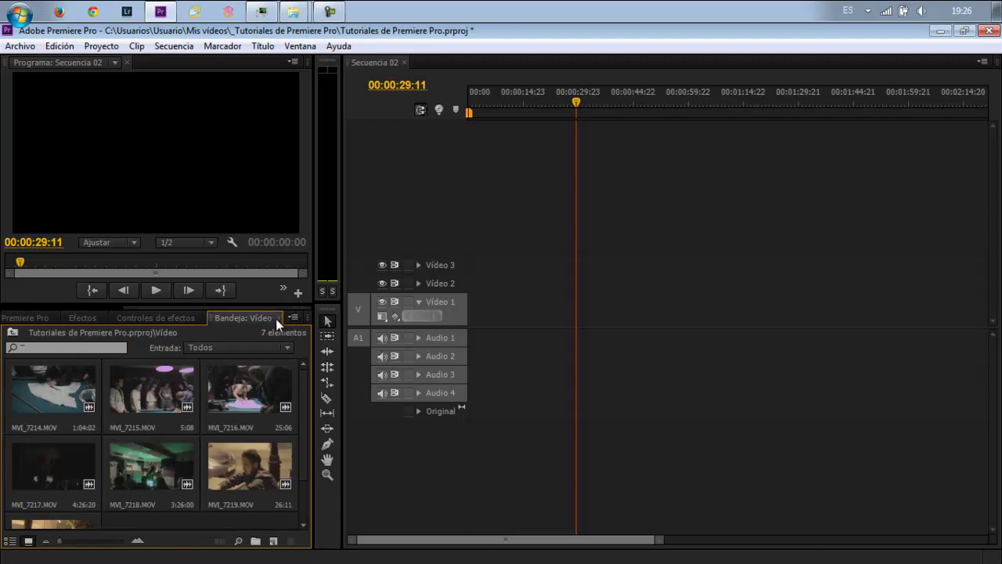
click(276, 317)
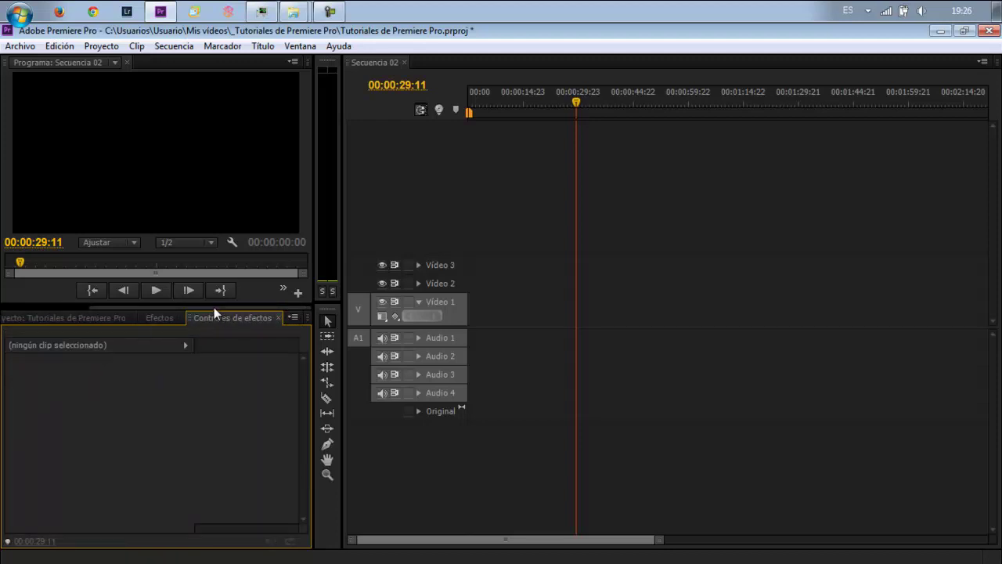
View the Navegador de medios, return to Proyecto, and clear the project selection
drag(213, 308, 87, 311)
click(70, 316)
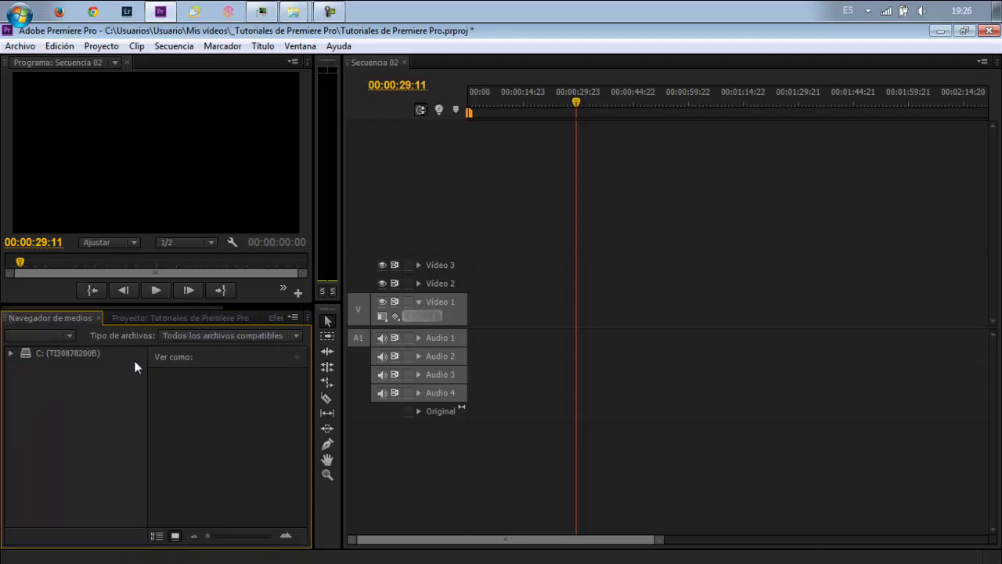
click(160, 321)
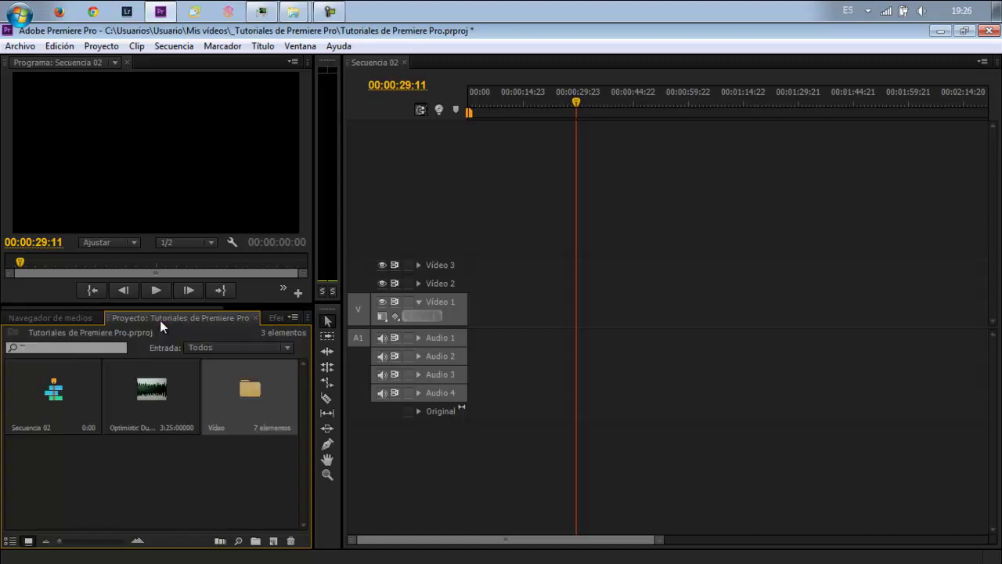
click(162, 468)
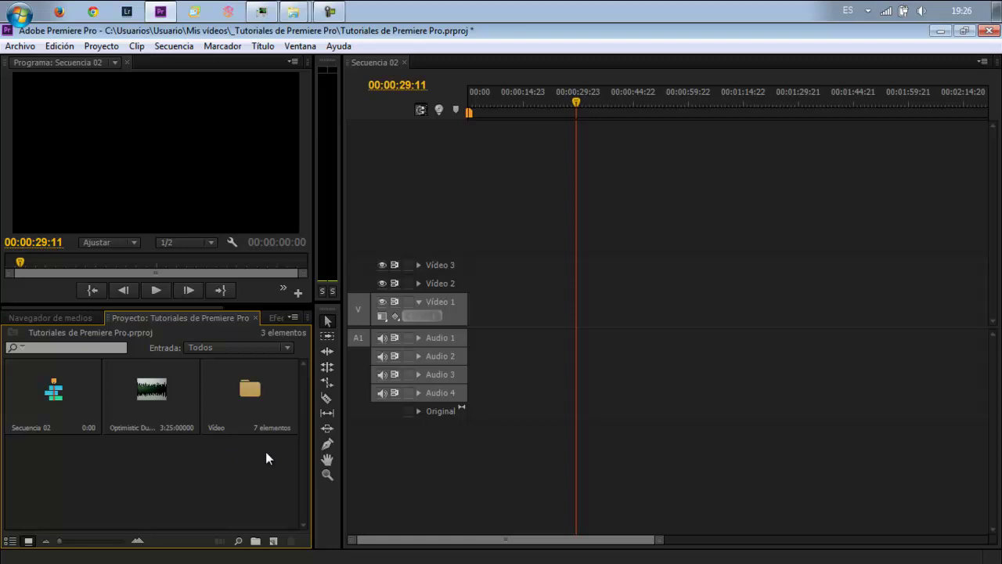
Drag MVI_7216.MOV to the start of Vídeo 1 and accept 'Cambiar los ajustes de secuencia'
double_click(254, 390)
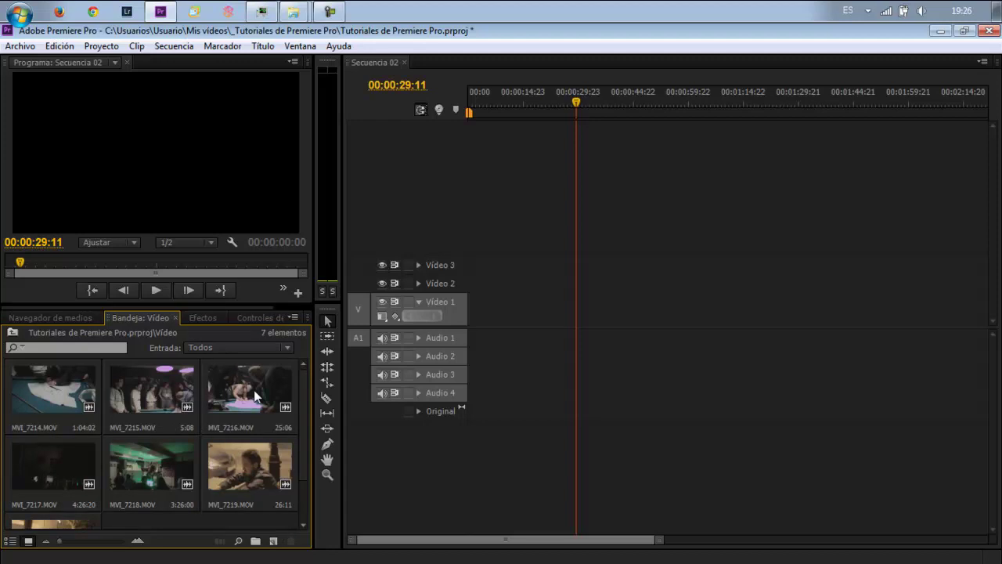
click(255, 395)
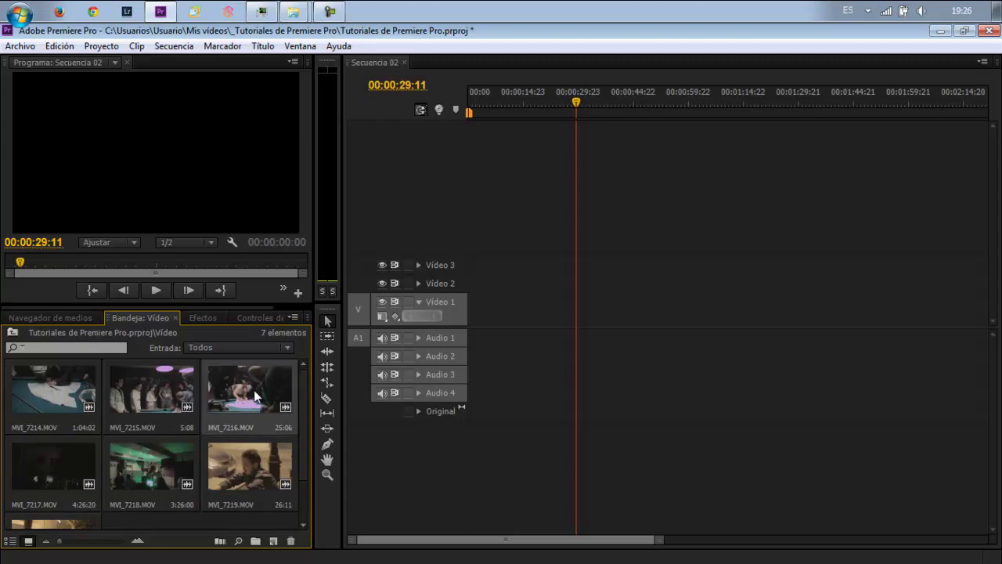
drag(255, 396, 468, 340)
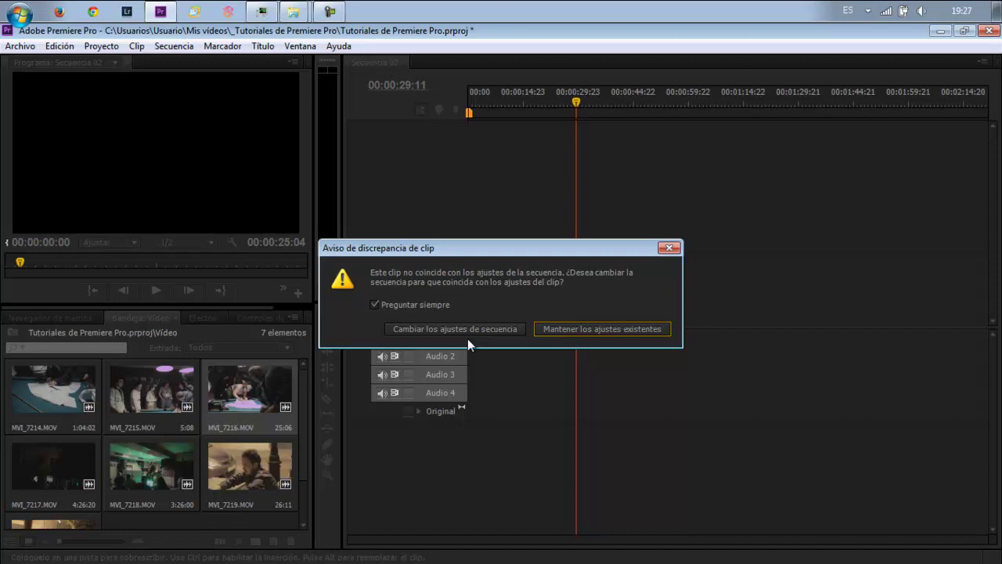
click(473, 330)
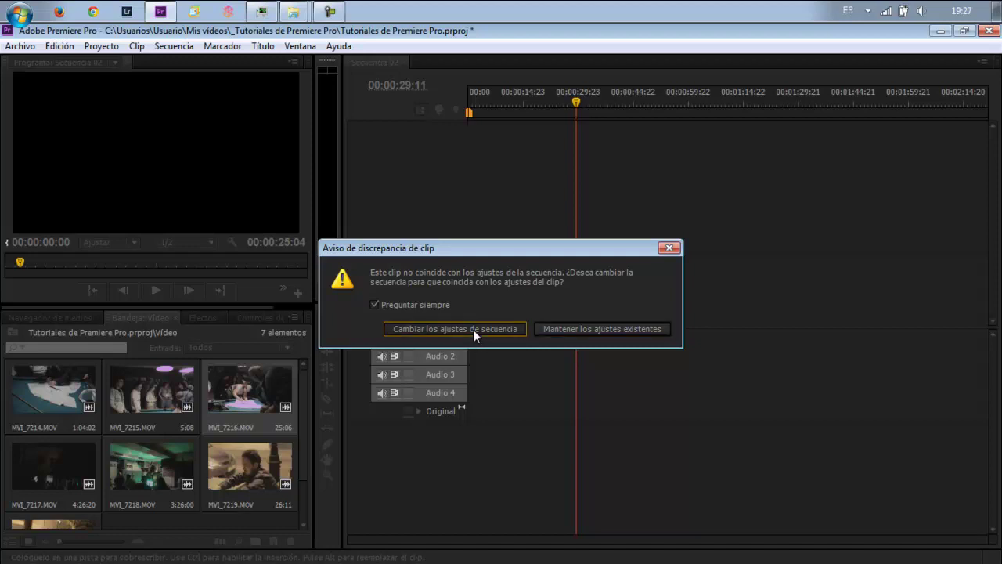
click(473, 330)
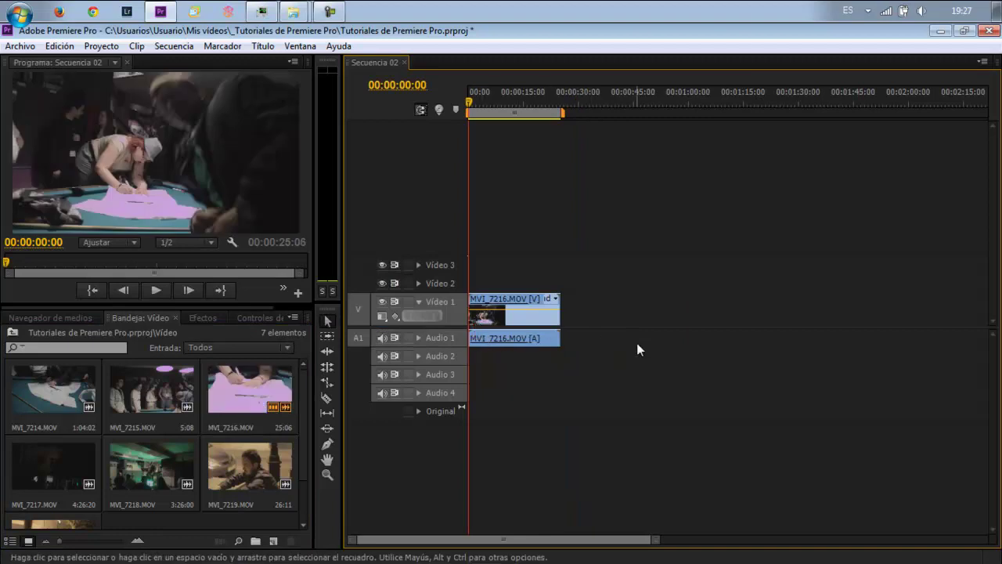
click(519, 320)
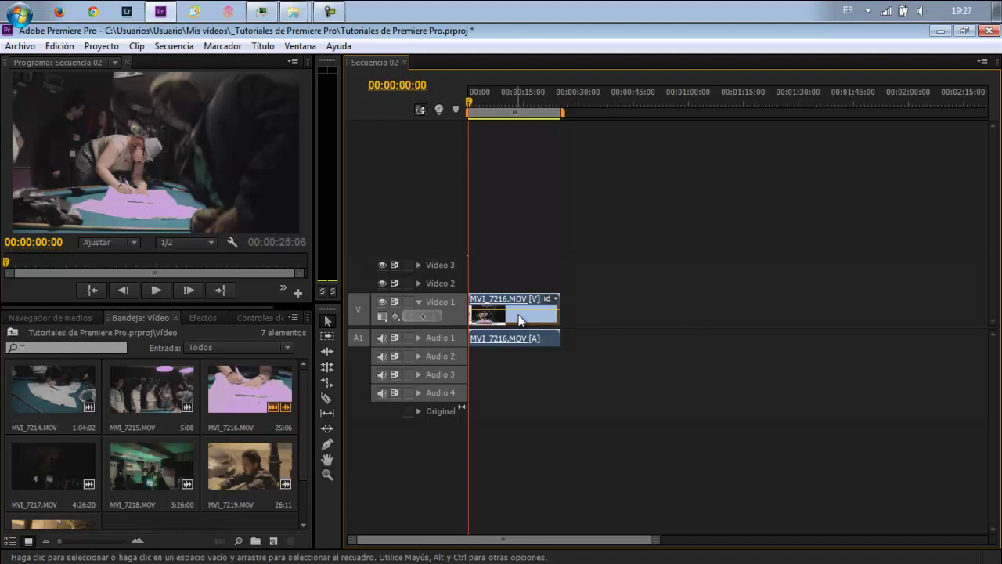
click(156, 291)
click(157, 290)
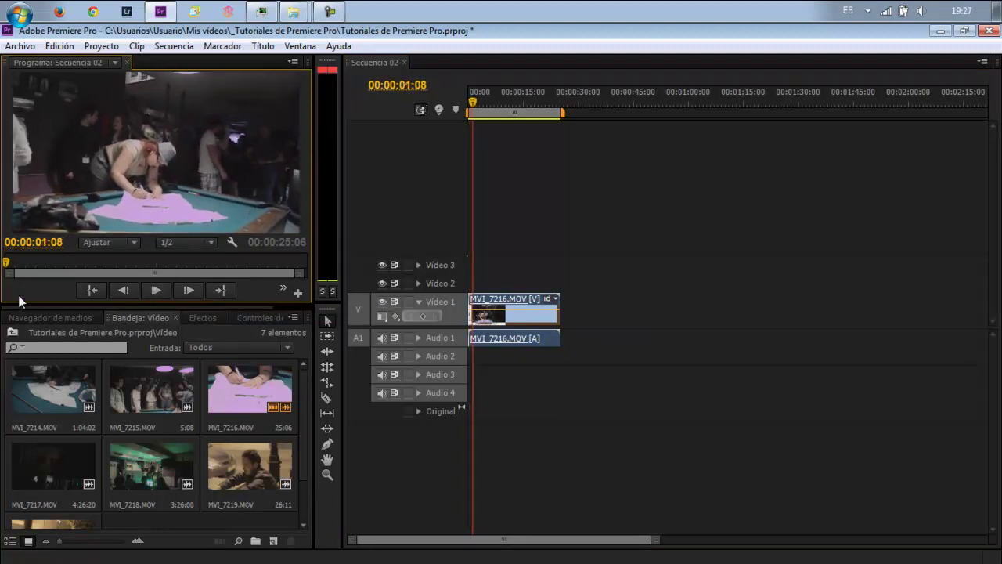
click(7, 266)
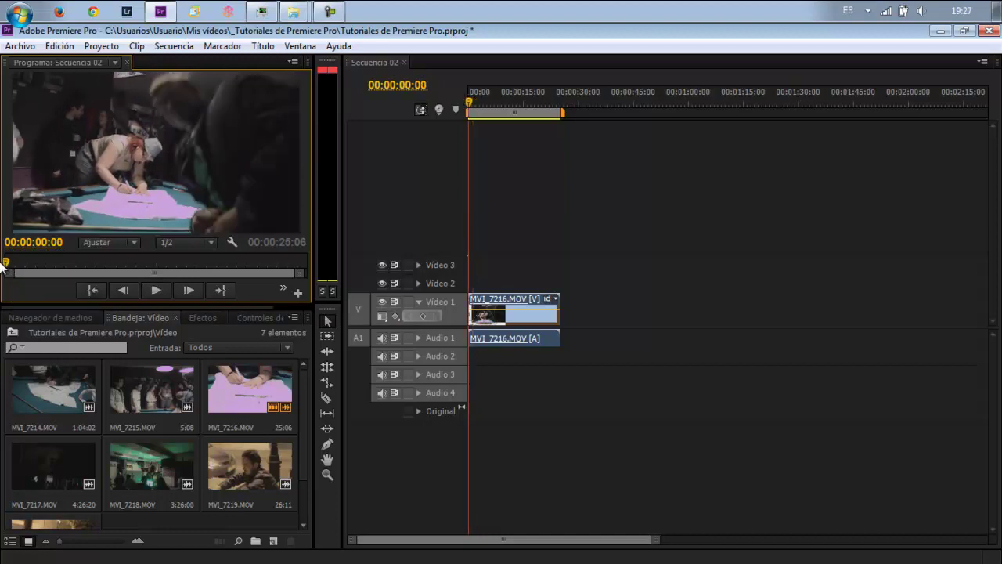
click(160, 288)
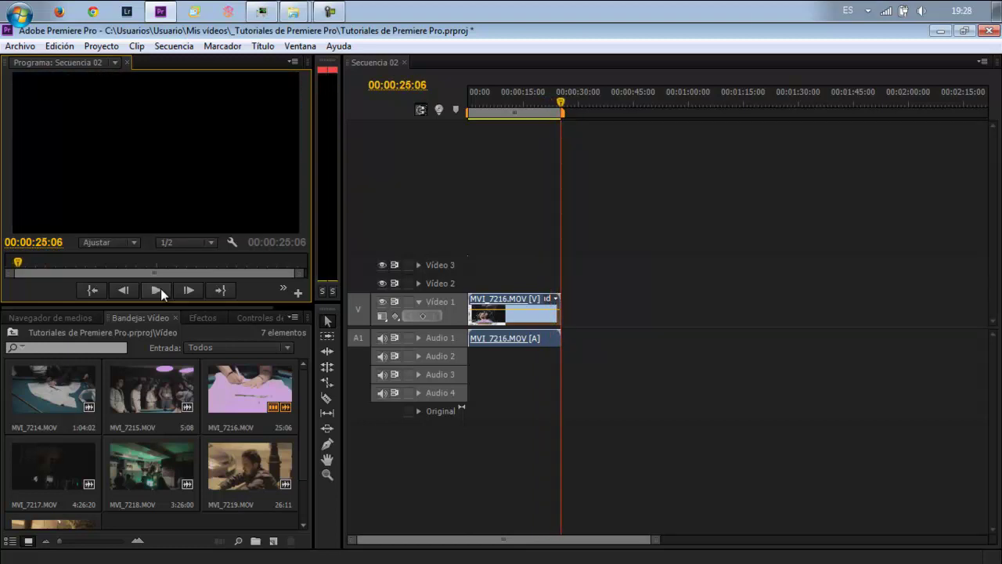
Open MVI_7216.MOV in the source viewer and dock the Origen tab beside Programa
double_click(246, 382)
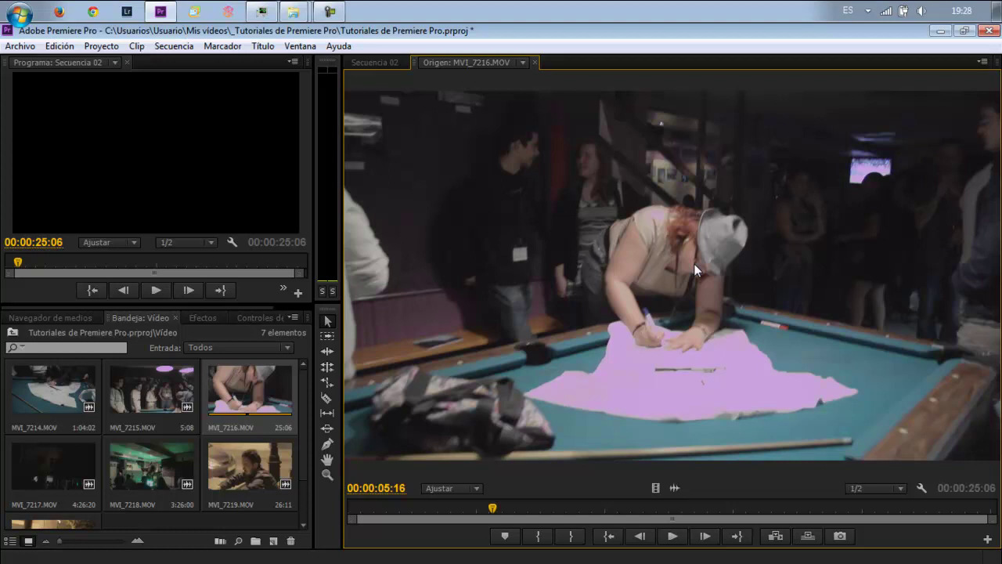
click(375, 63)
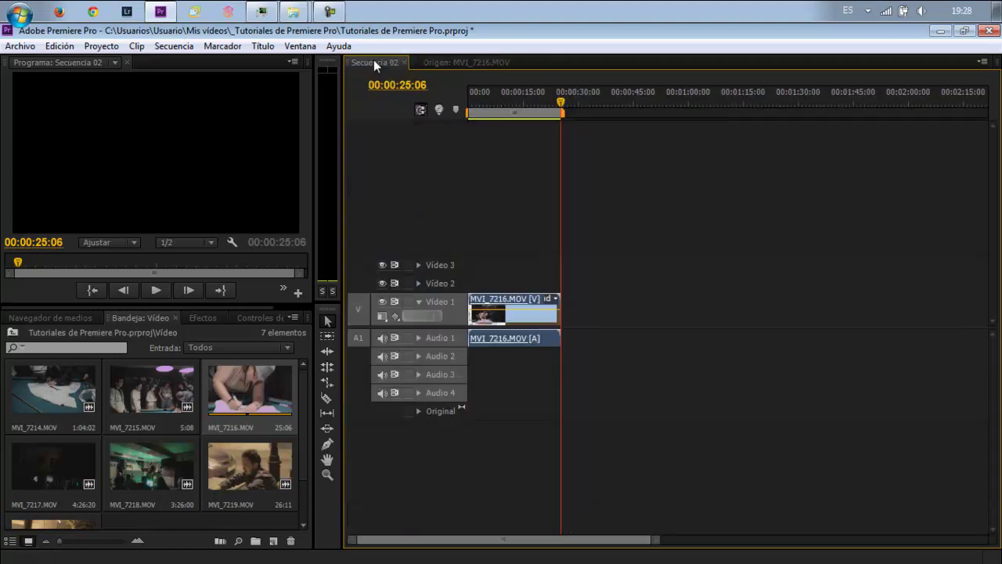
click(434, 64)
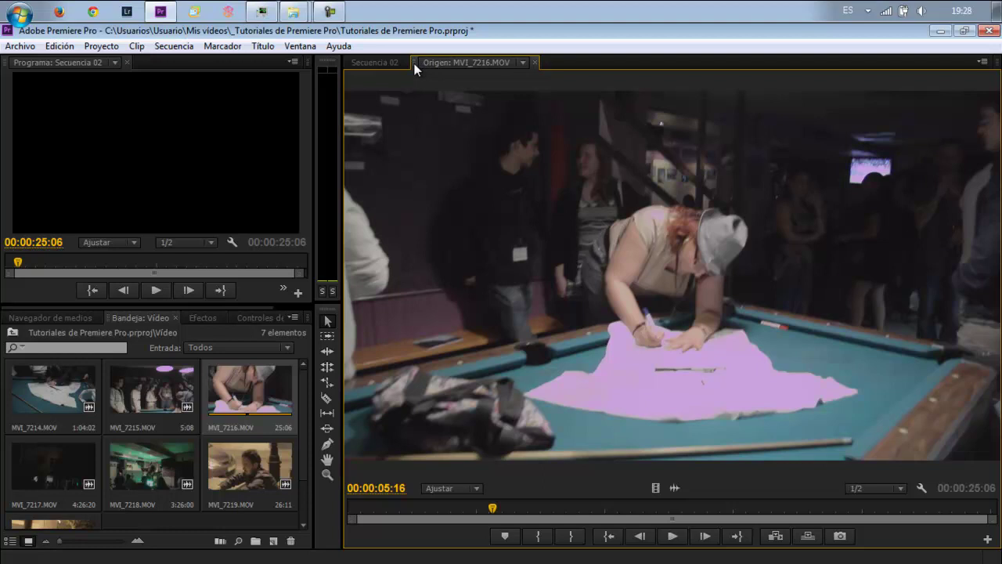
drag(413, 62, 181, 61)
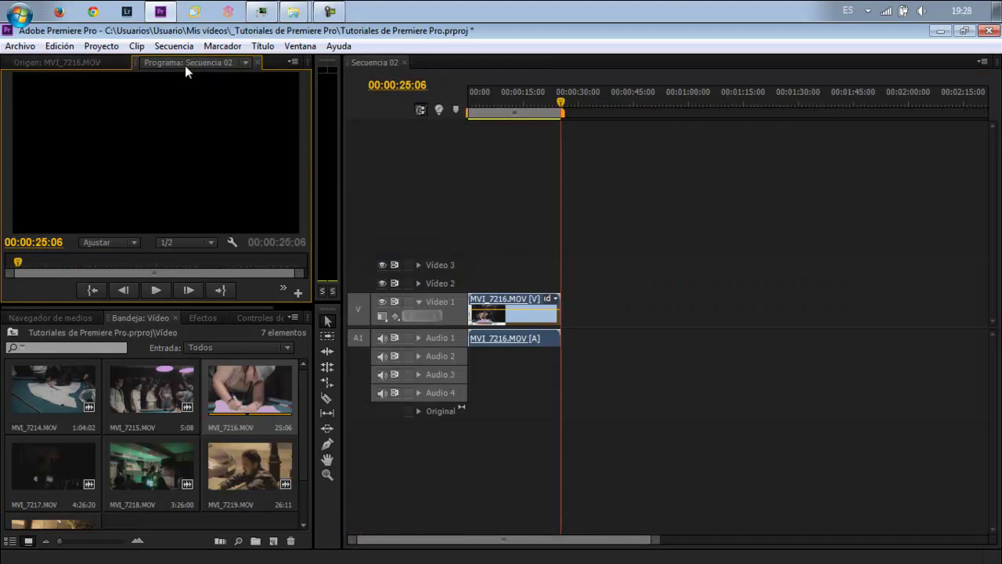
click(81, 63)
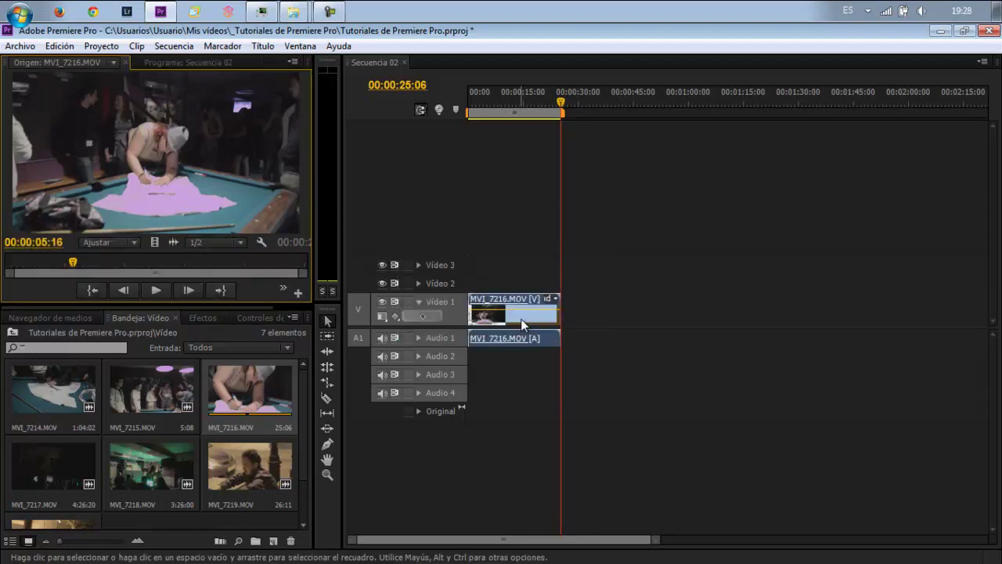
Delete the MVI_7216.MOV clip from Secuencia 02 and refocus the source viewer
mouse_move(521, 319)
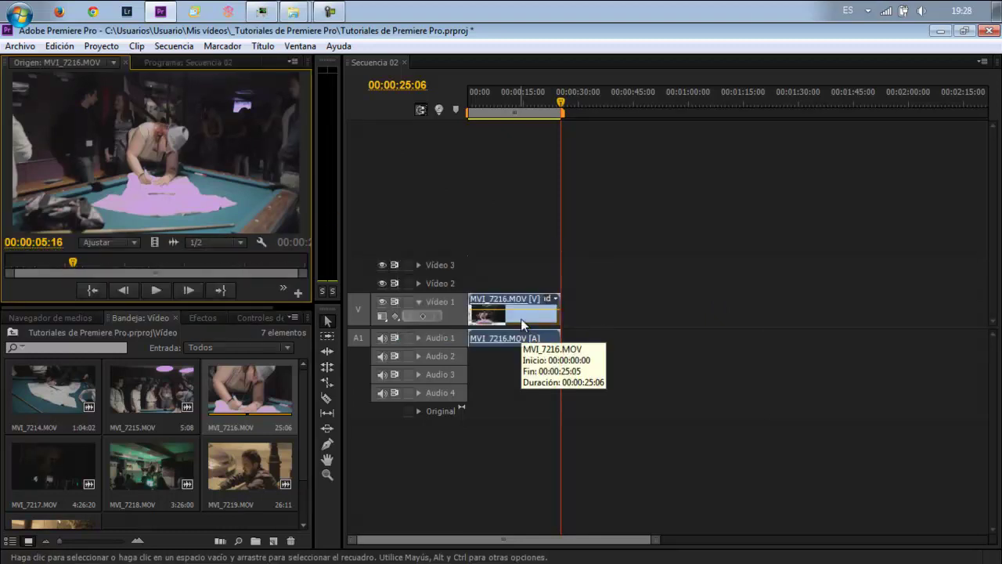
click(544, 319)
key(Delete)
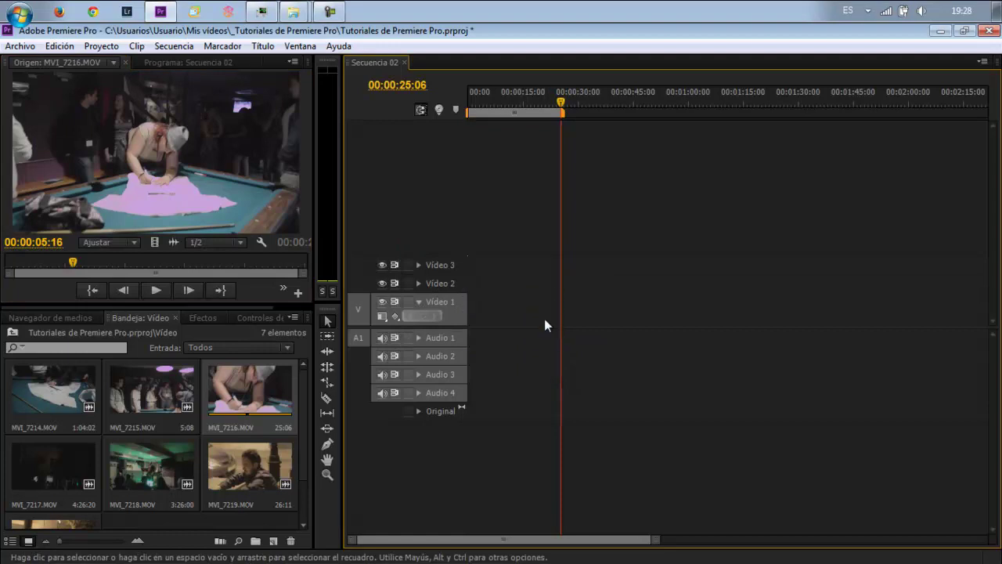
click(211, 157)
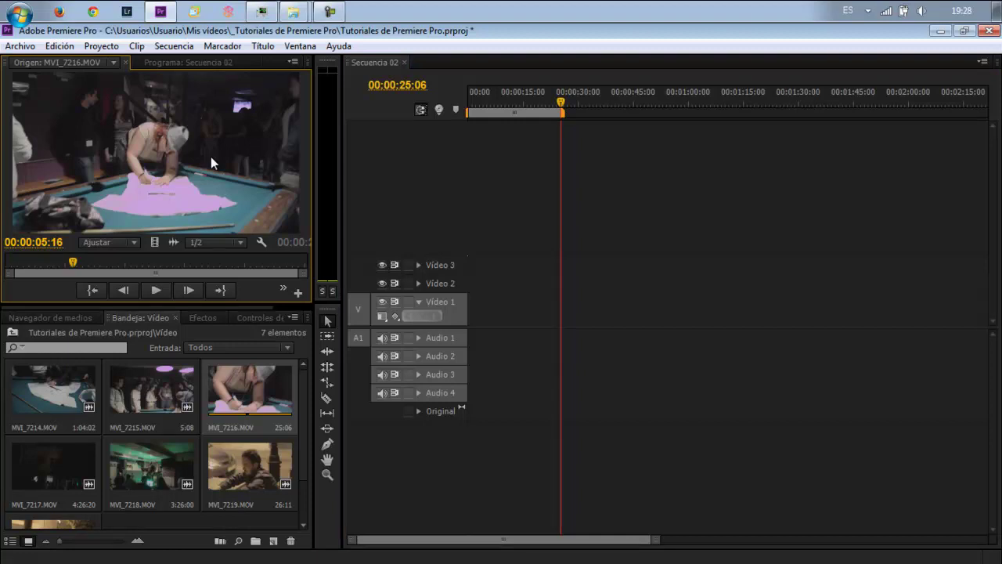
Maximize the Source monitor, rewind MVI_7216.MOV, and step forward frame by frame past one second
key(grave)
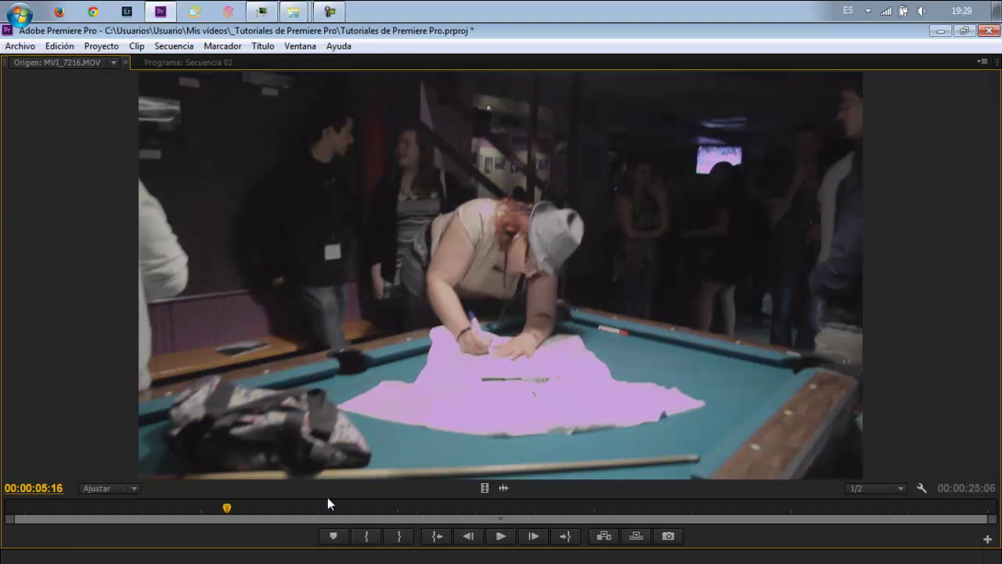
drag(227, 507, 4, 509)
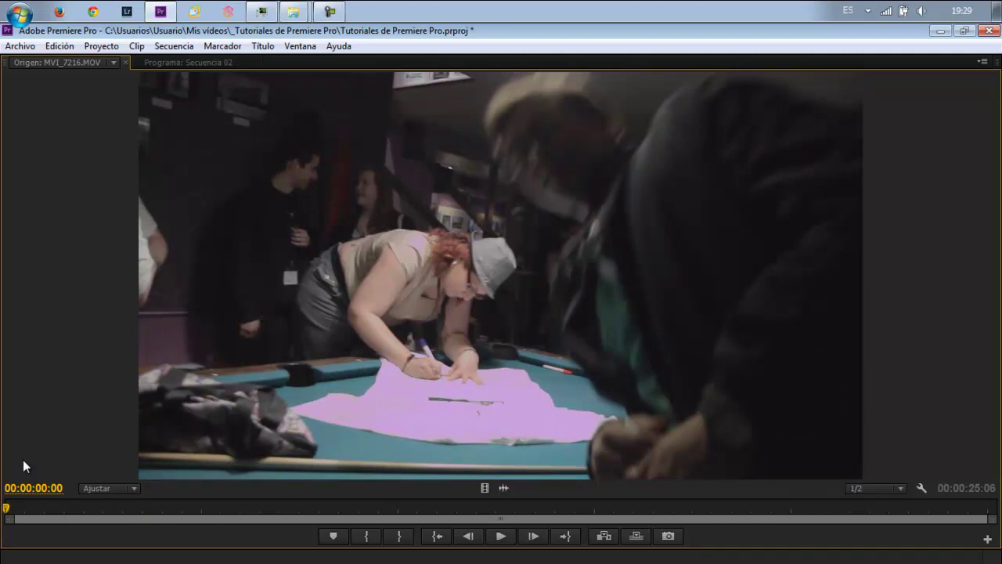
key(Right)
key(Right)
key(Right)
key(Right)
key(Right)
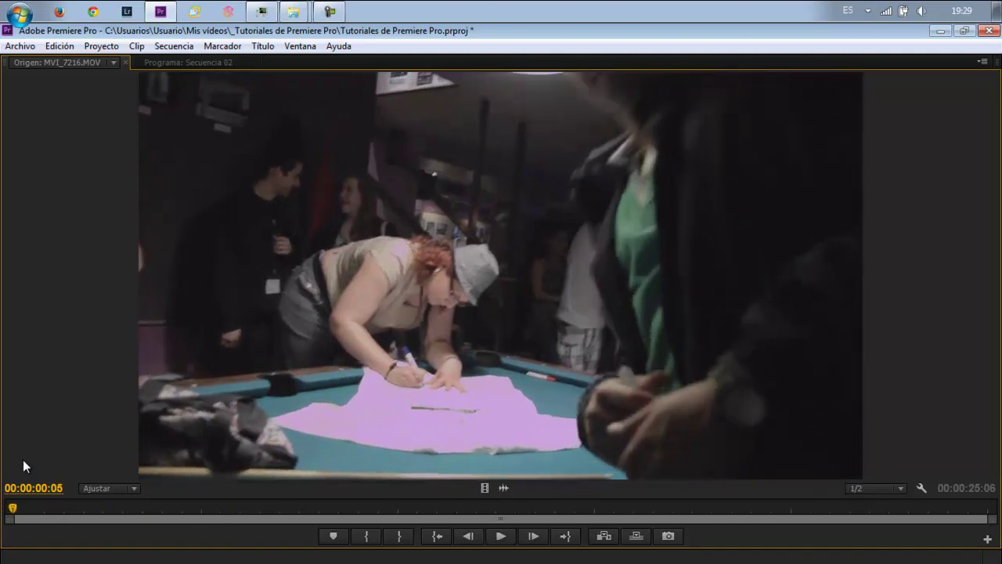
key(Right)
key(Right)
key(Right)
key(Right)
key(Right)
key(Right)
key(Right)
key(Right)
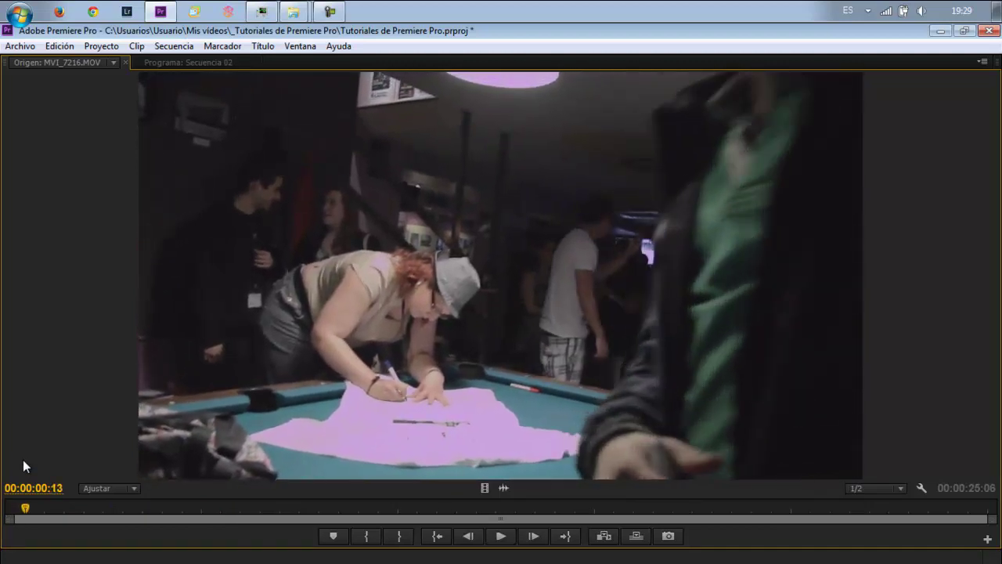
key(Right)
key(Right)
key(Right)
key(Right)
key(Right)
key(Right)
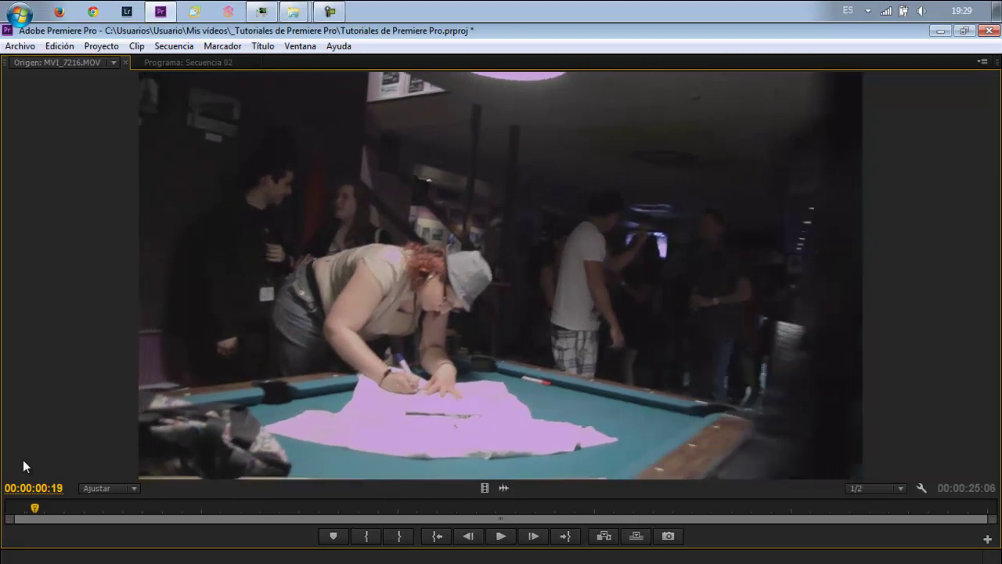
key(Right)
key(Right)
key(Right)
key(Right)
key(Right)
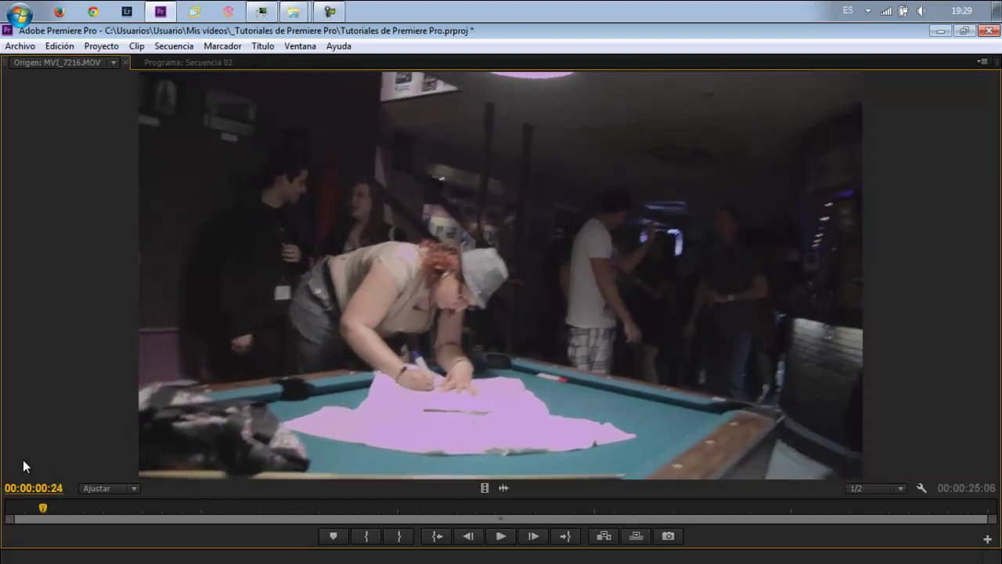
key(Right)
key(Right)
key(Right)
key(Right)
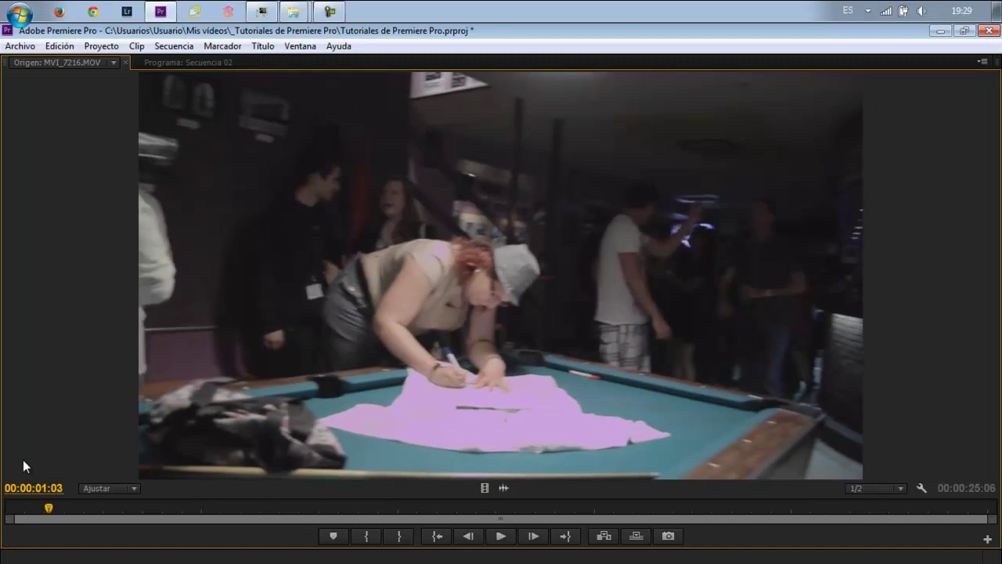
key(Right)
key(Right)
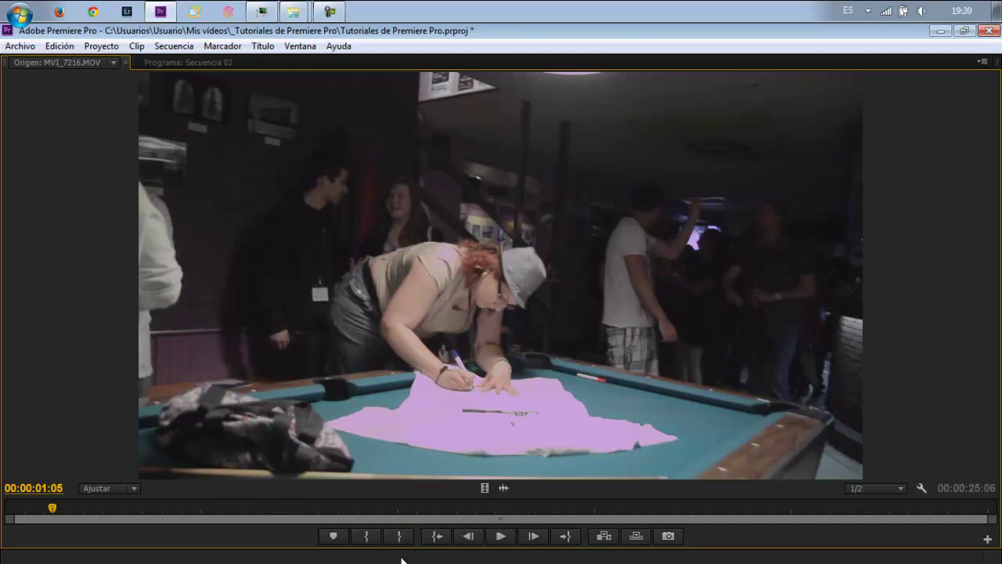
Mark the In point at 00:00:01:05 and the Out point at 00:00:04:23 on MVI_7216.MOV
click(371, 539)
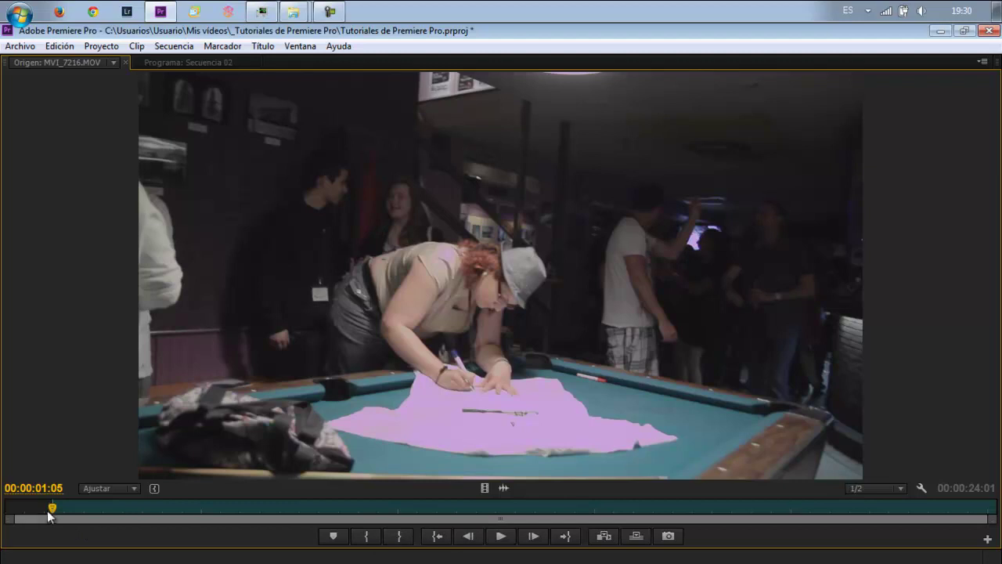
key(space)
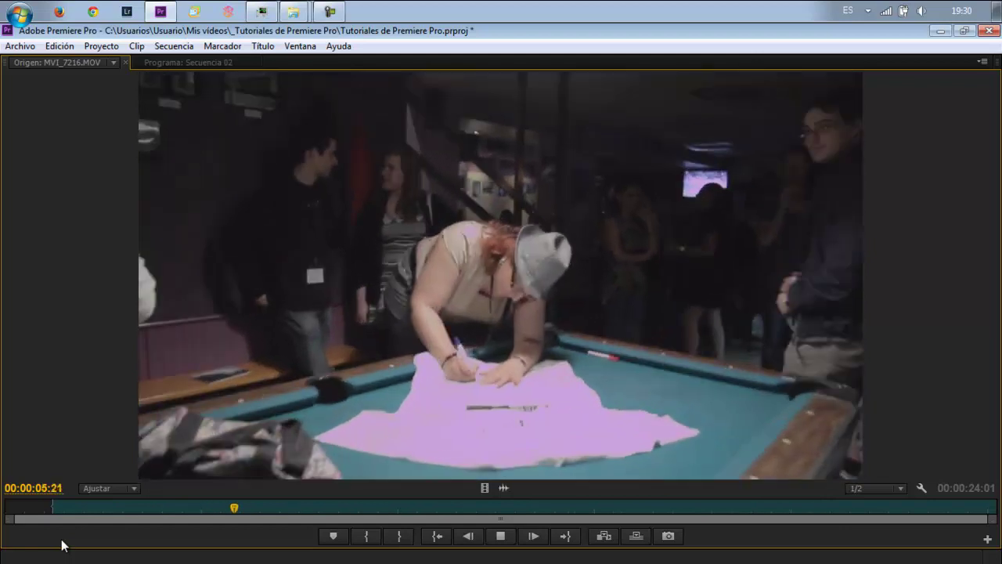
key(space)
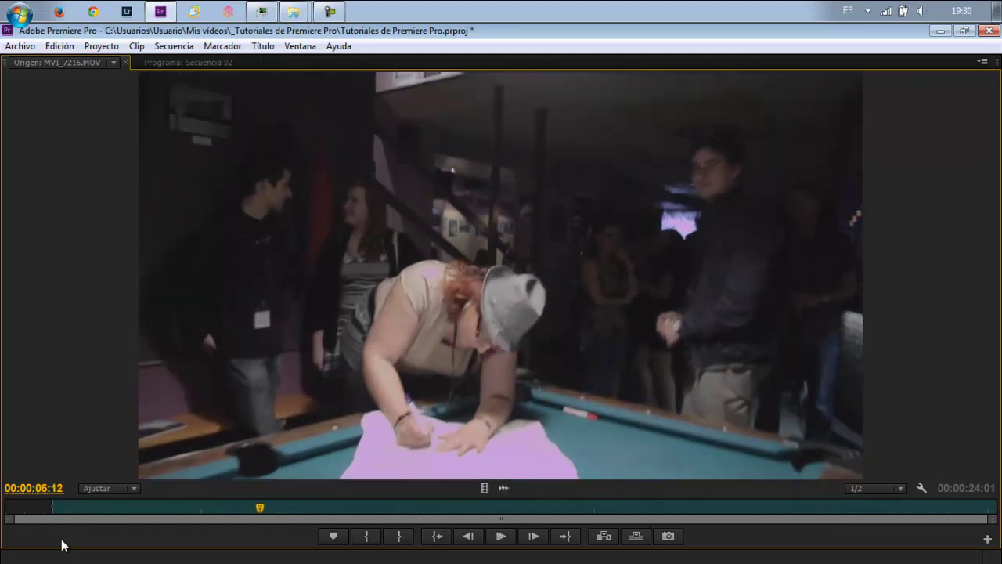
key(j)
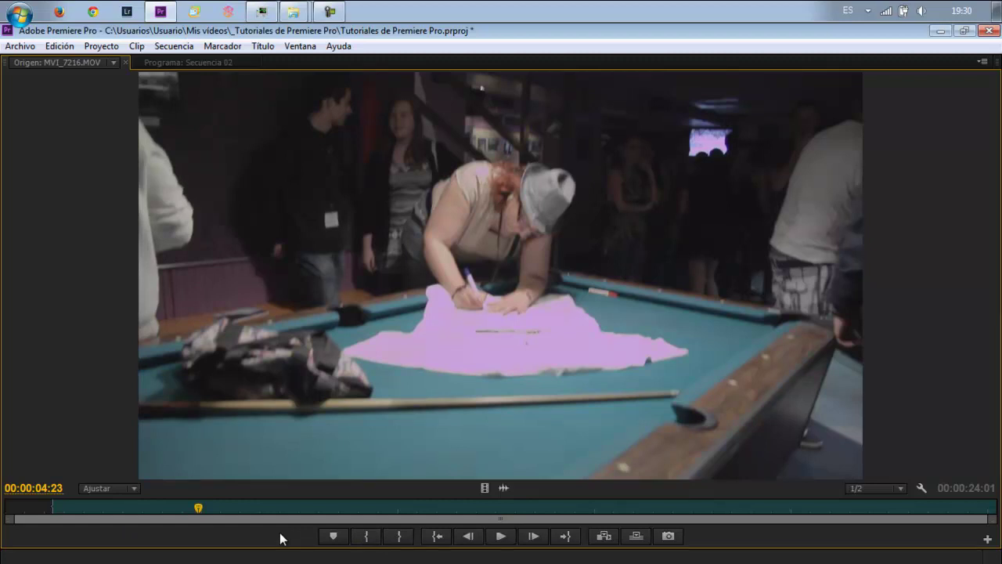
key(o)
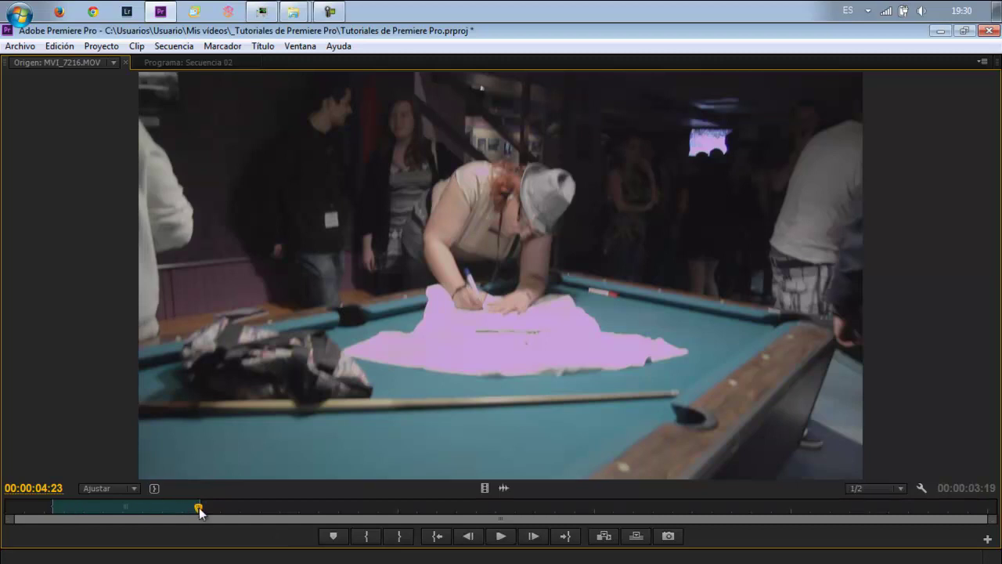
Scrub and play back the marked range to check it, then restore the full workspace
mouse_move(199, 507)
mouse_down()
mouse_move(123, 506)
mouse_move(198, 546)
mouse_up()
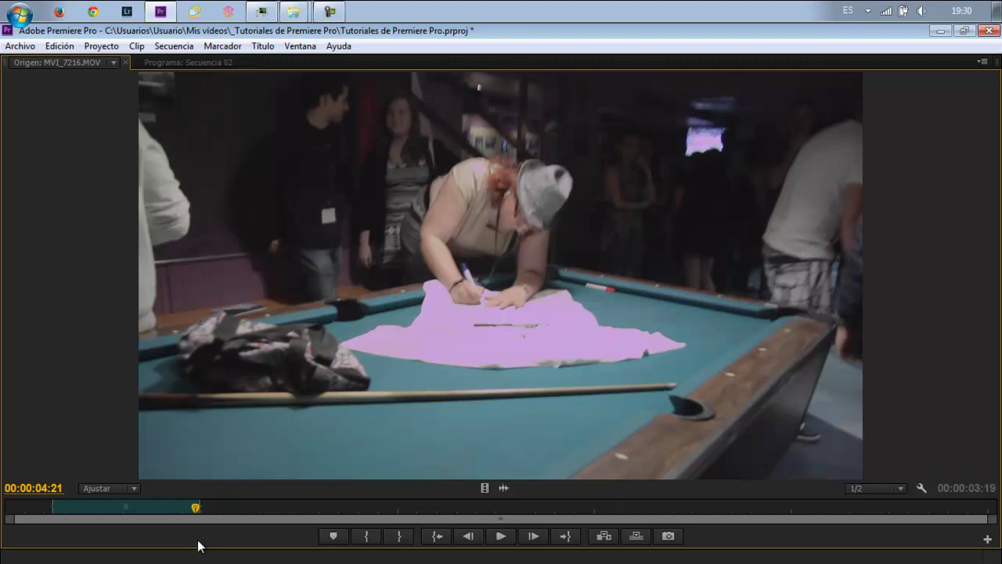
mouse_move(196, 508)
mouse_down()
mouse_move(79, 506)
mouse_move(131, 509)
mouse_up()
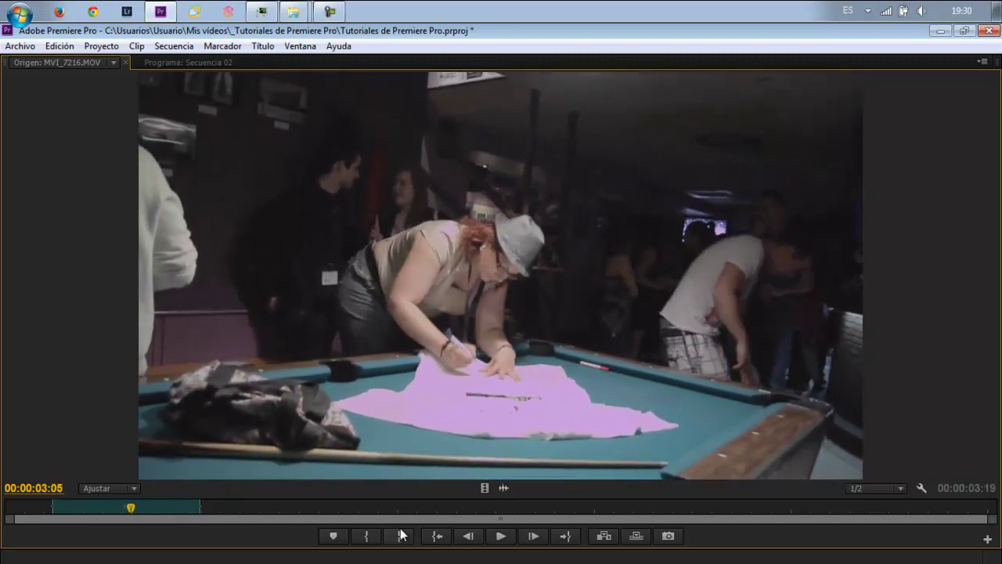
click(502, 537)
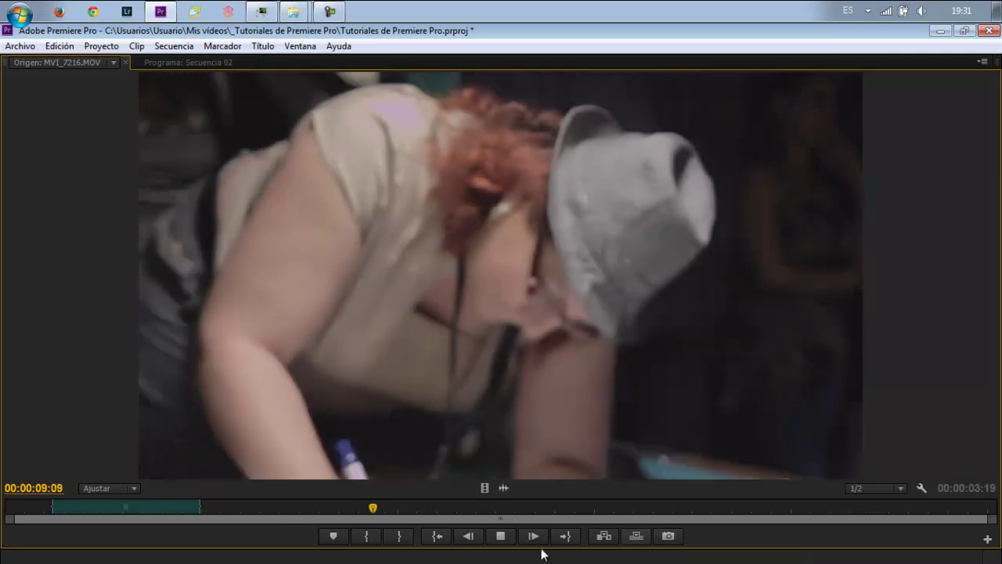
click(501, 537)
click(148, 509)
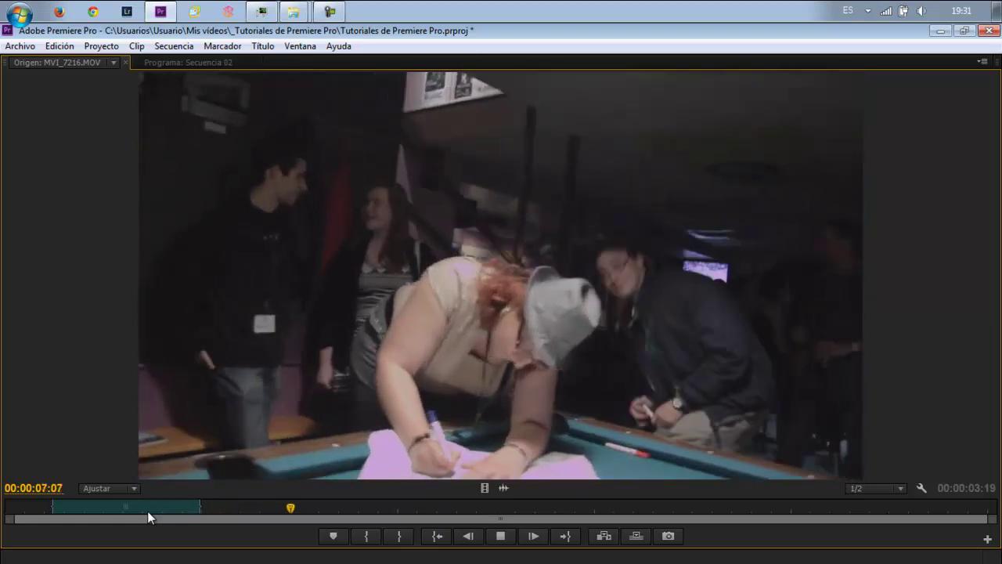
key(space)
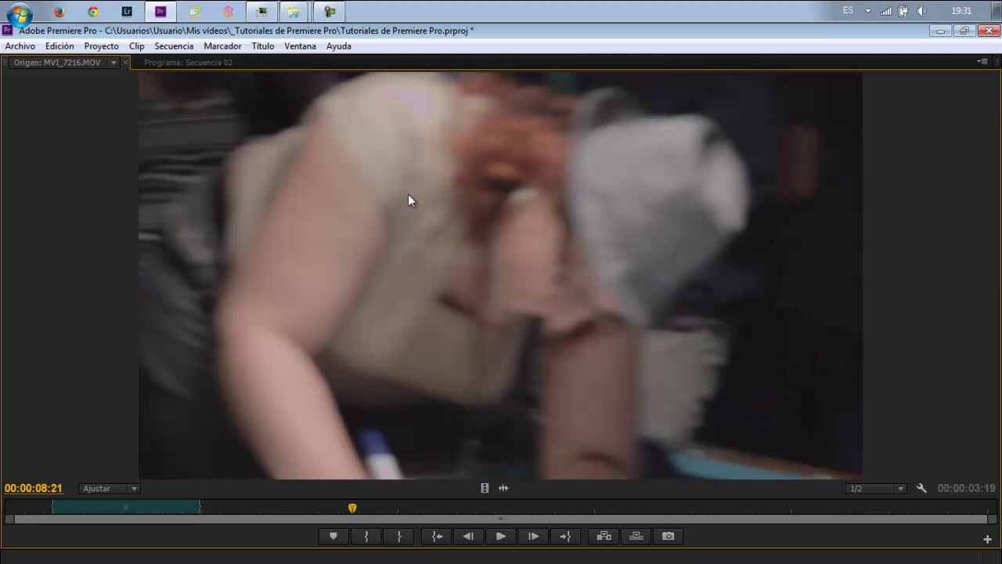
key(grave)
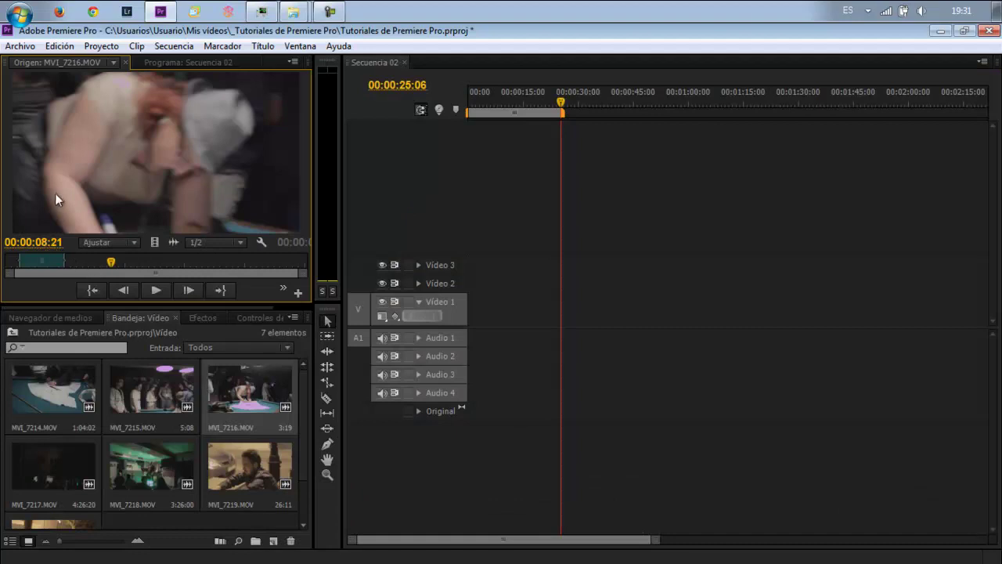
Drop the trimmed MVI_7216.MOV at the start of Video 1 and play Secuencia 02 from 0
drag(58, 186, 470, 304)
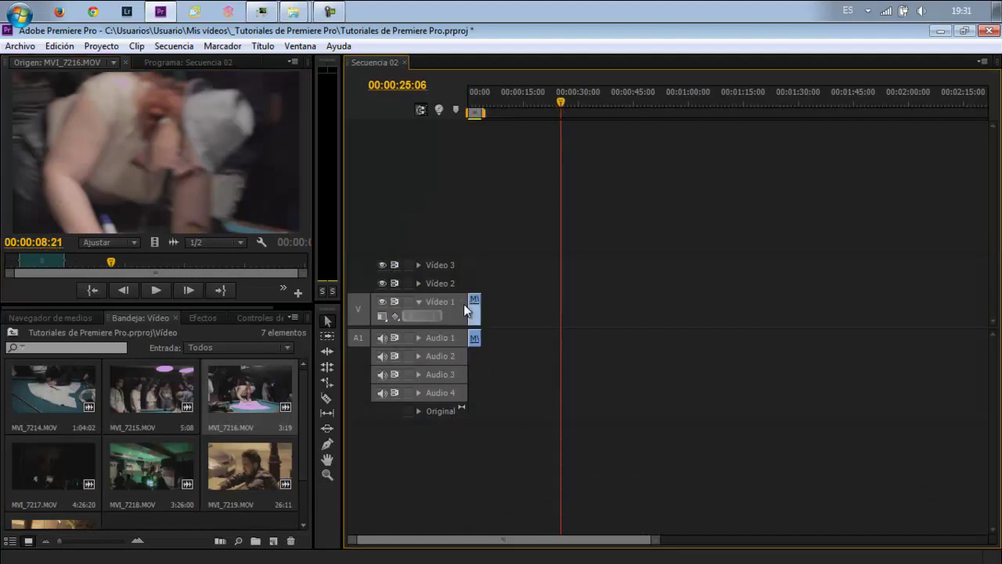
click(152, 65)
drag(493, 103, 459, 105)
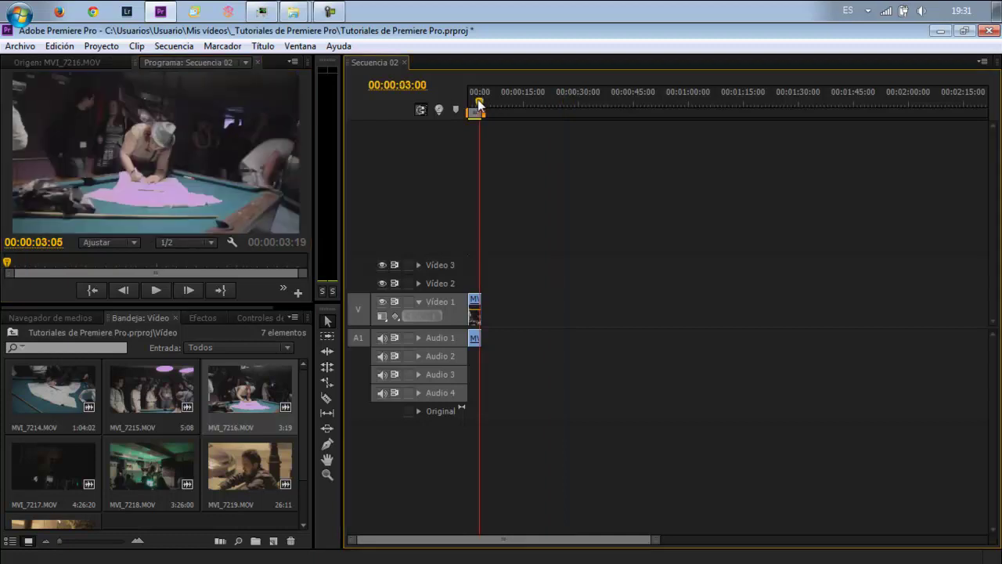
key(space)
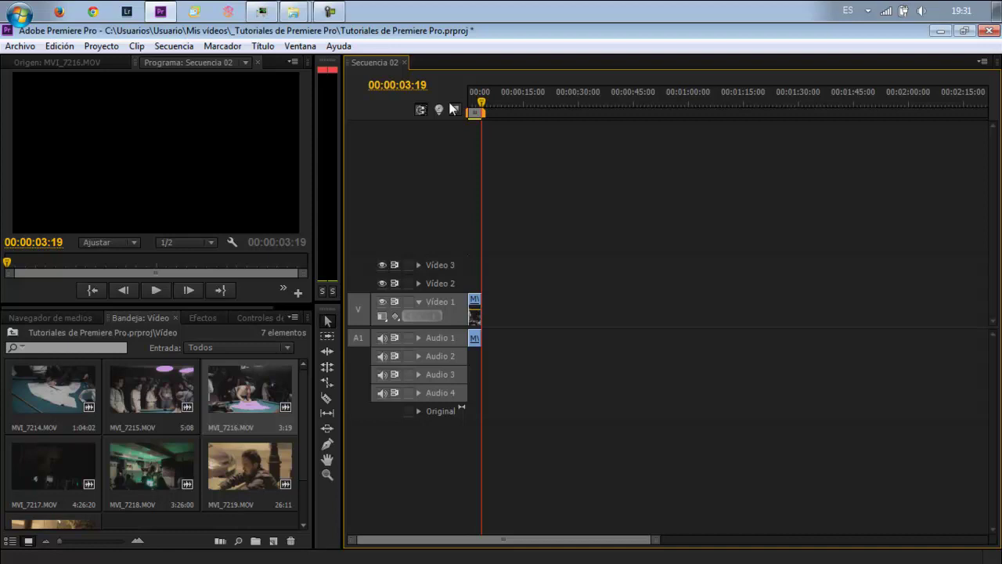
Maximize the Origen view of MVI_7216.MOV and set the In point at 00:00:10:15
click(98, 62)
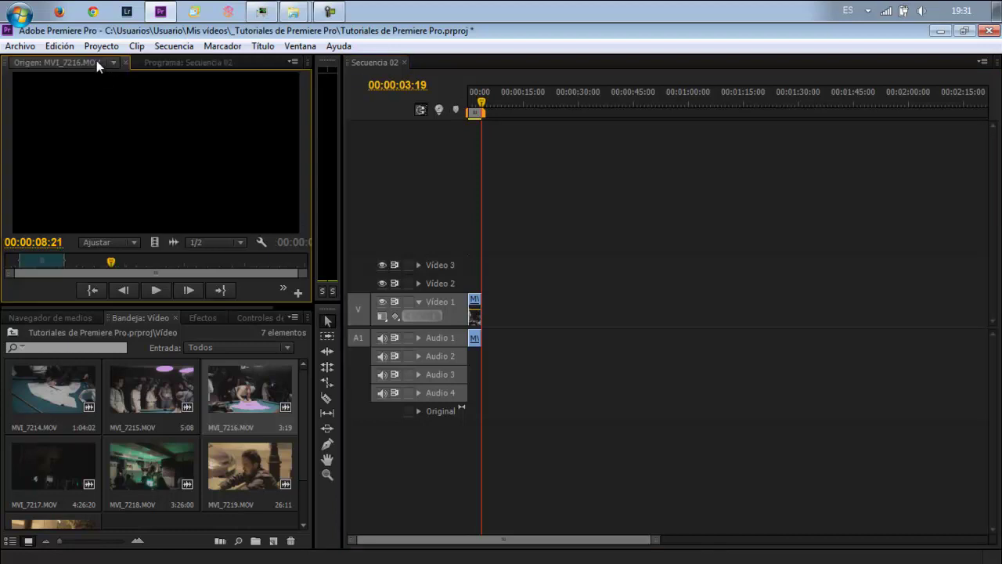
key(grave)
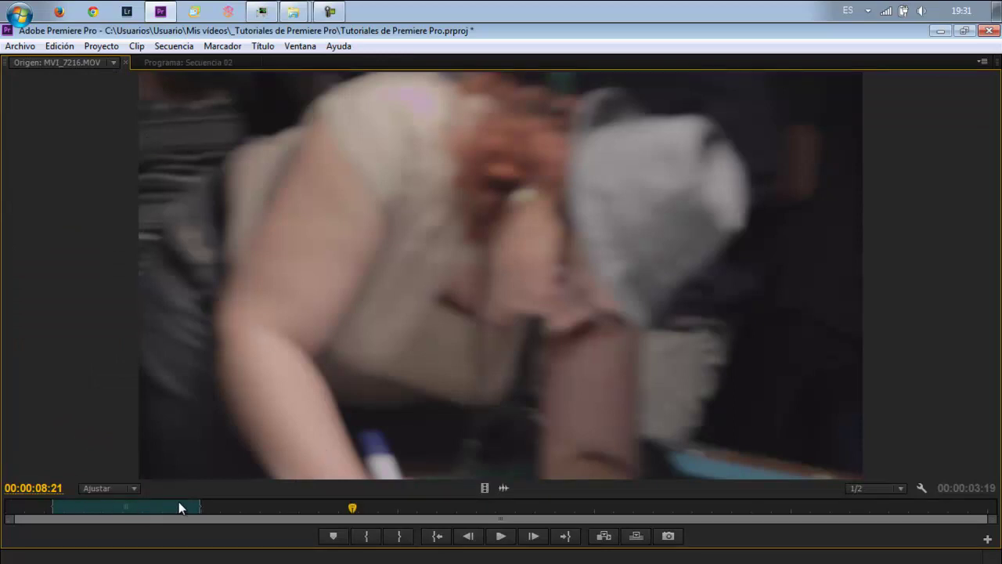
click(260, 509)
key(space)
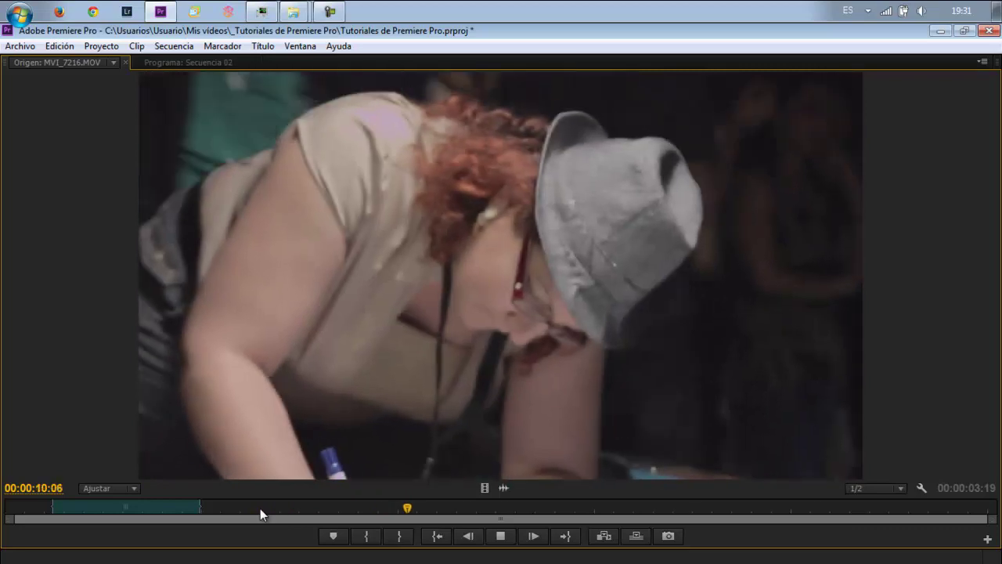
key(space)
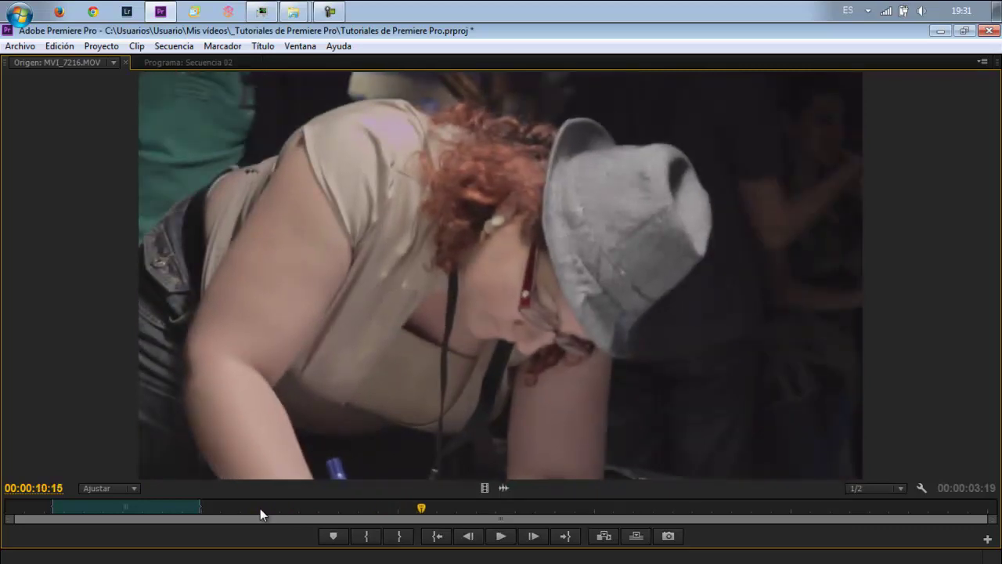
key(i)
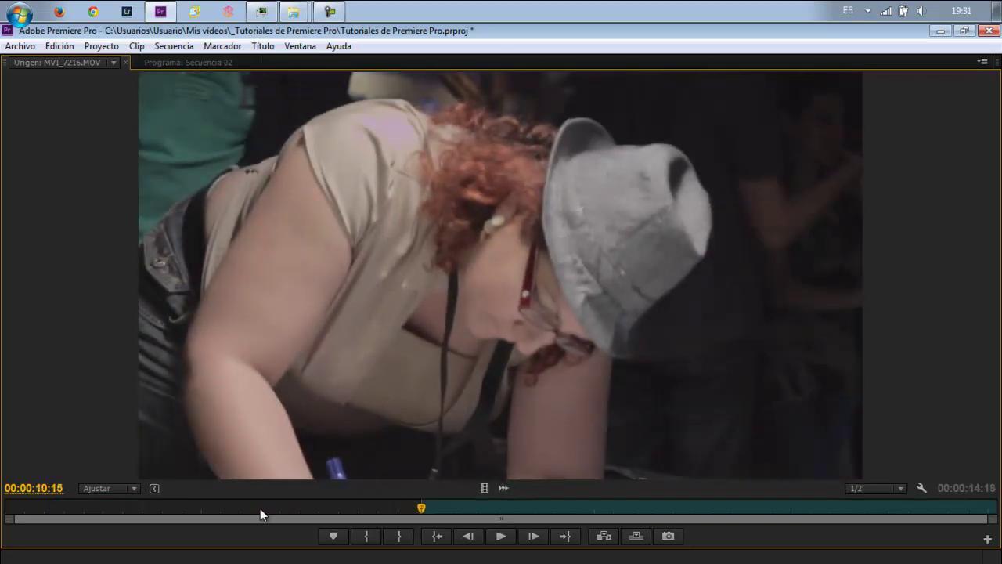
Review with J/K/L, set the Out point at 00:00:11:09, then restore the full workspace
key(space)
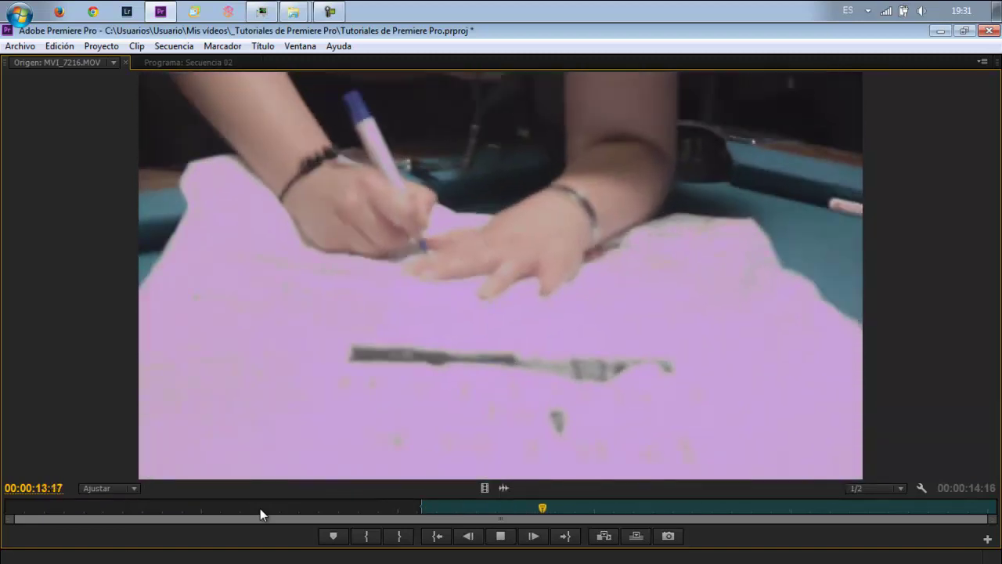
key(space)
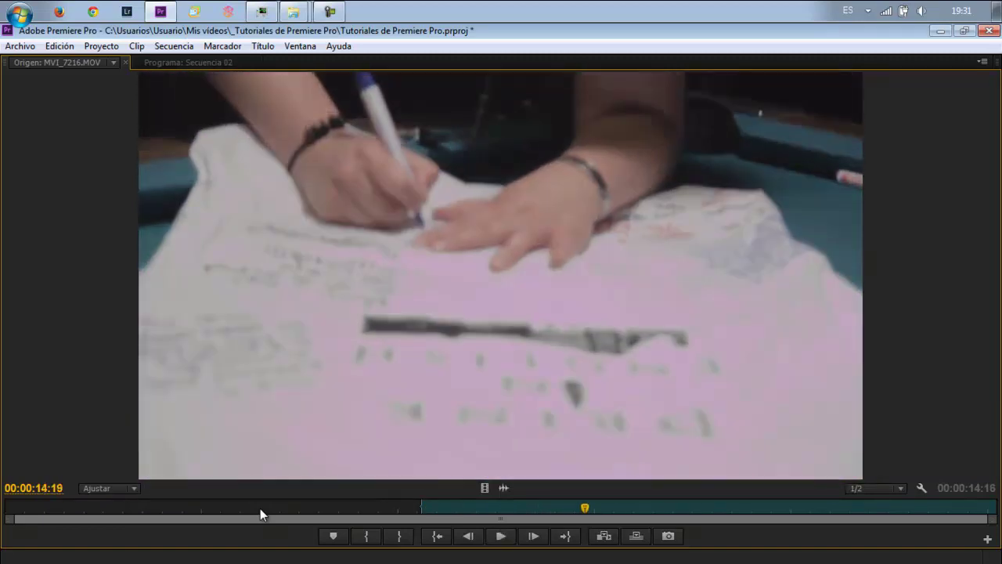
key(space)
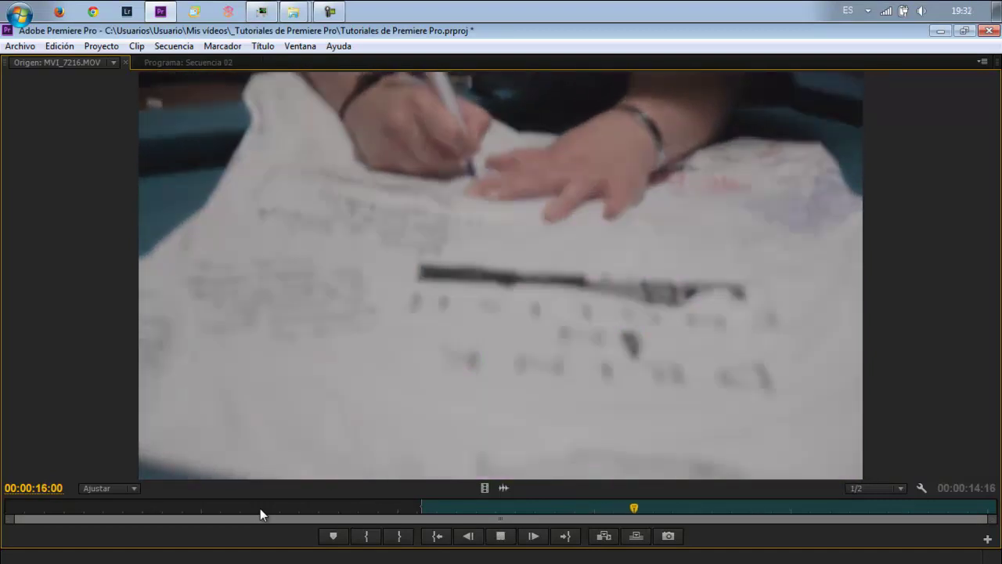
key(space)
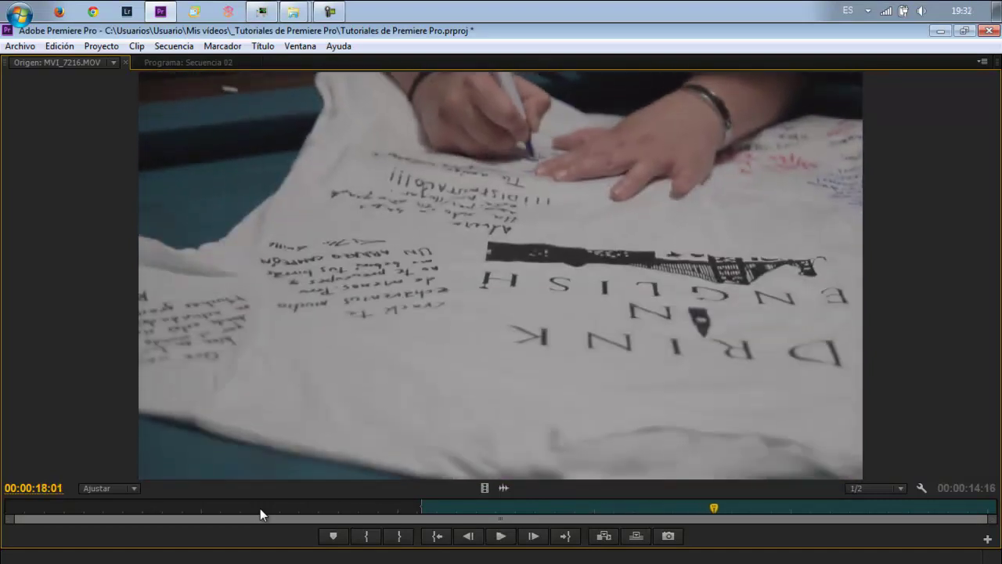
key(j)
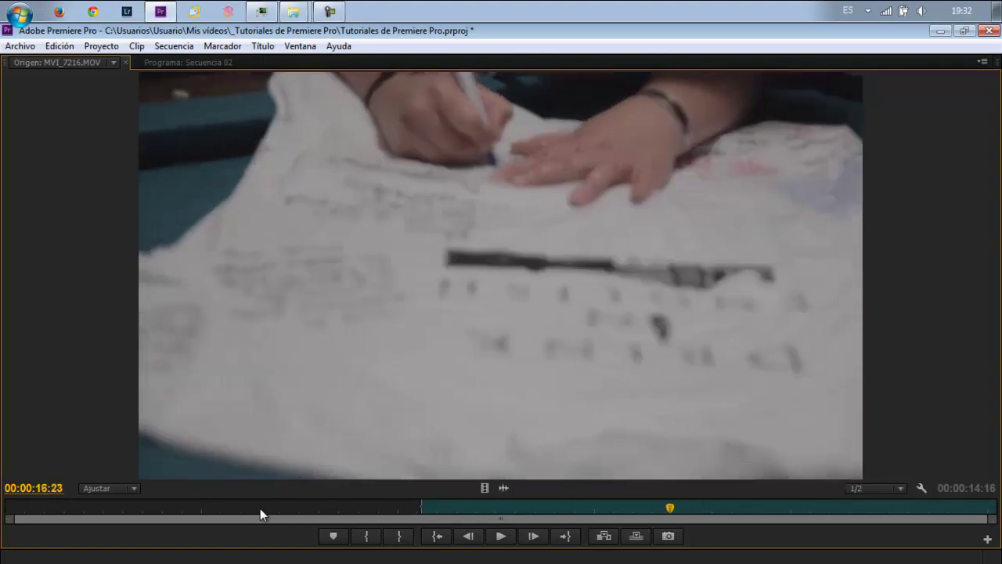
key(k)
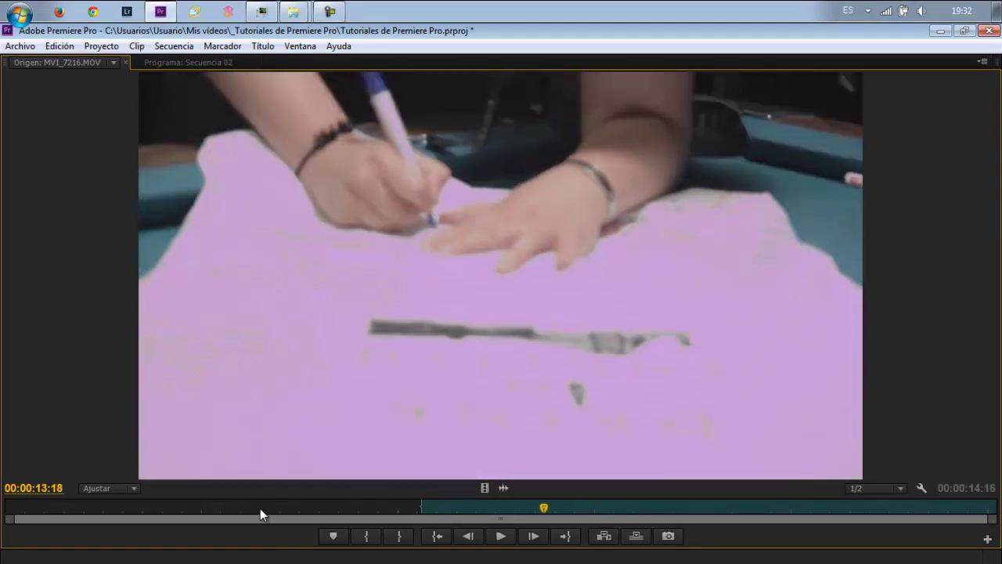
key(l)
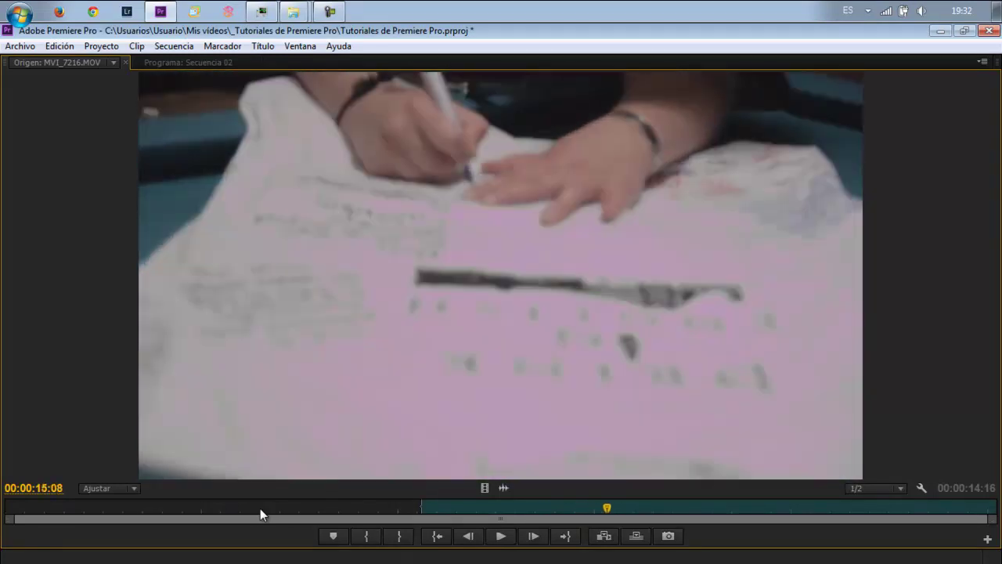
key(j)
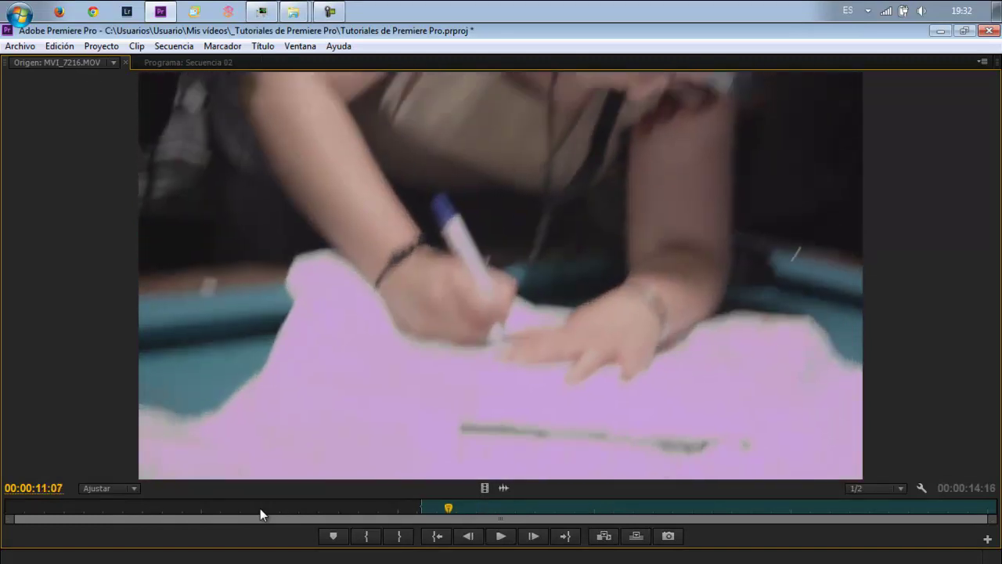
key(k)
key(Right)
key(Right)
key(Right)
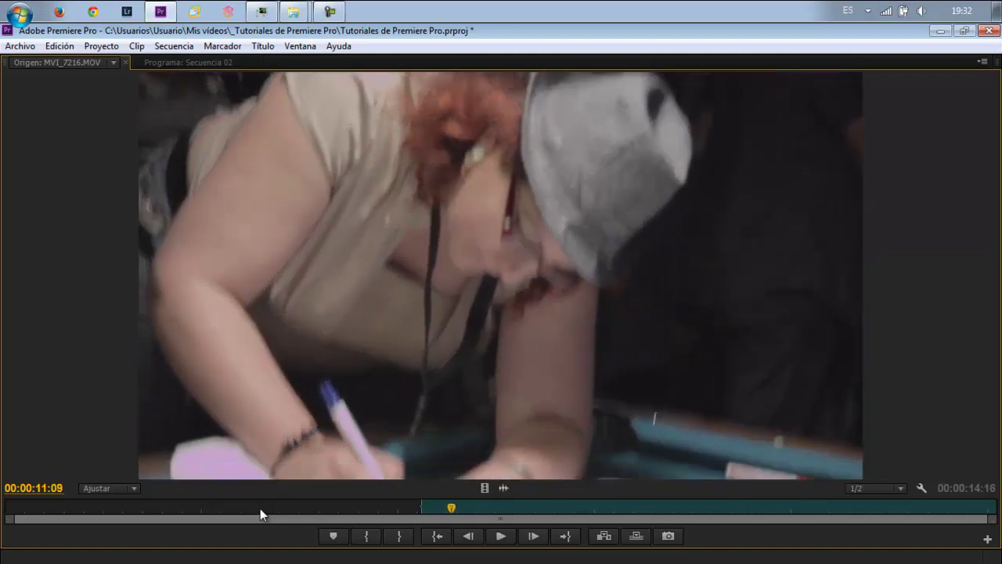
key(o)
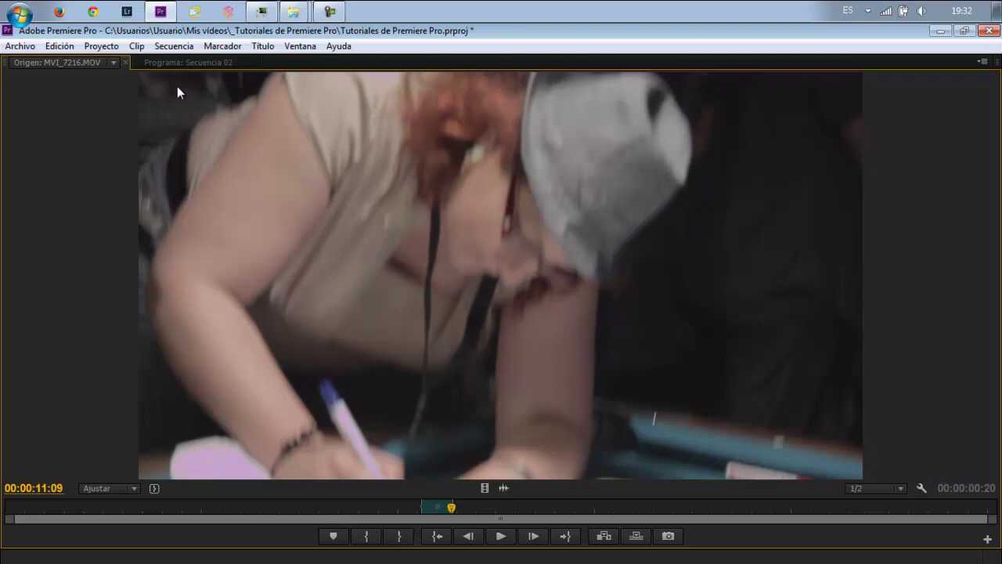
key(grave)
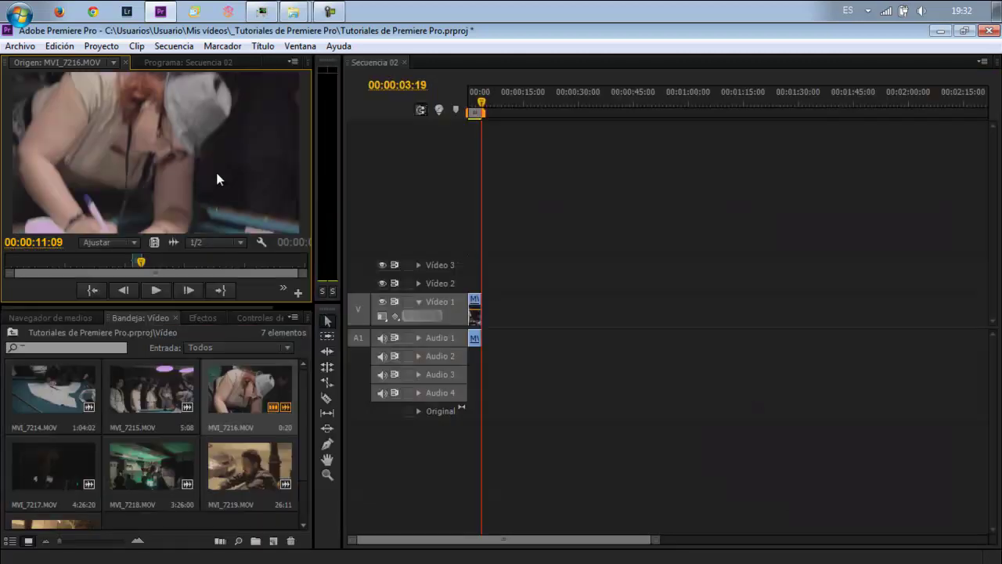
Add the 20-frame clip to Video 1, then set a new In point at 00:00:18:05
drag(217, 178, 487, 309)
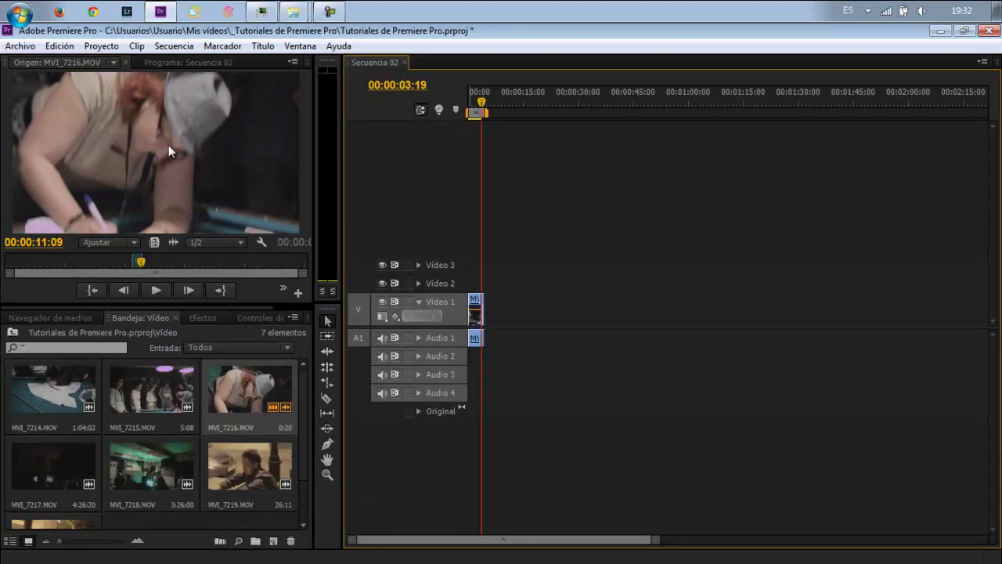
key(grave)
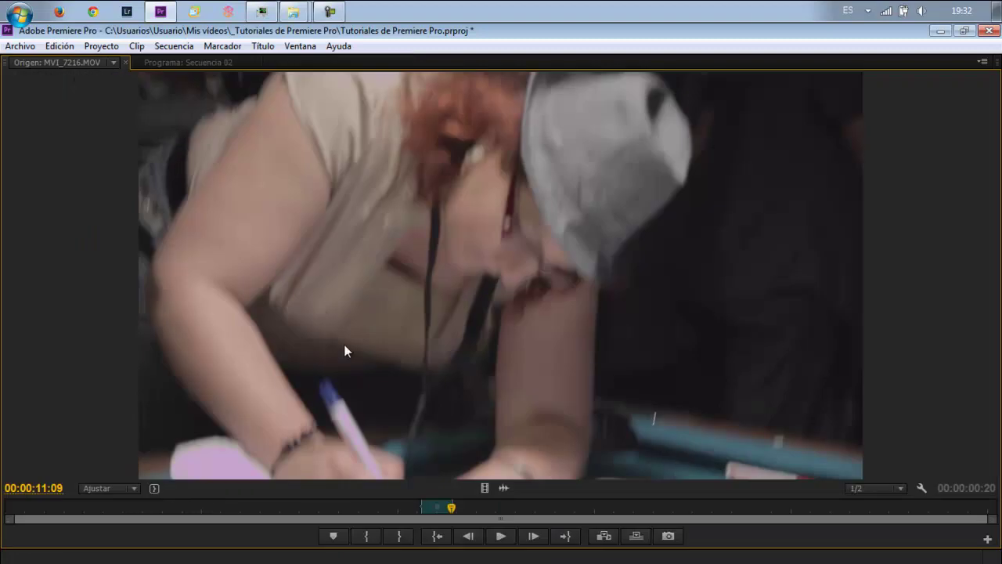
key(space)
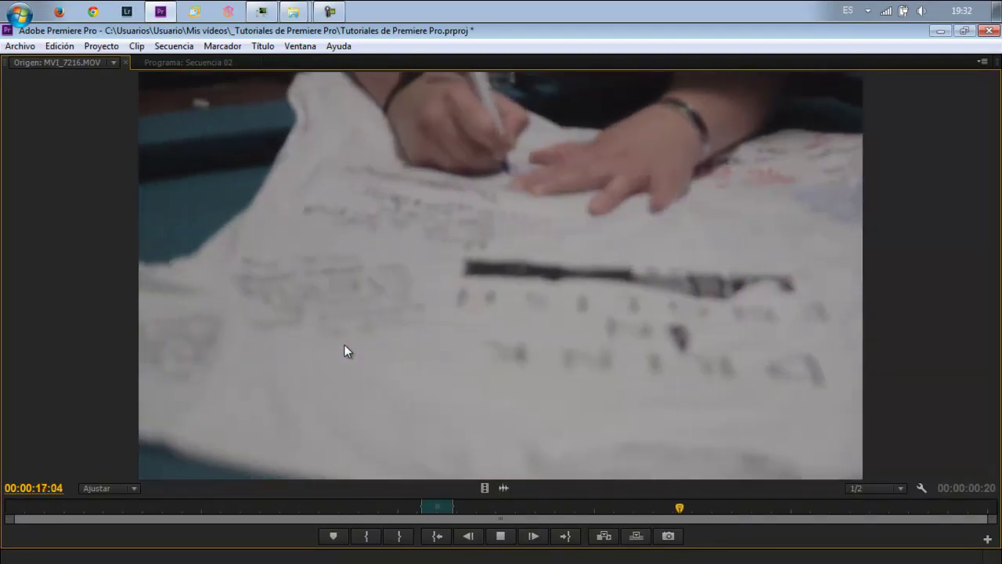
key(space)
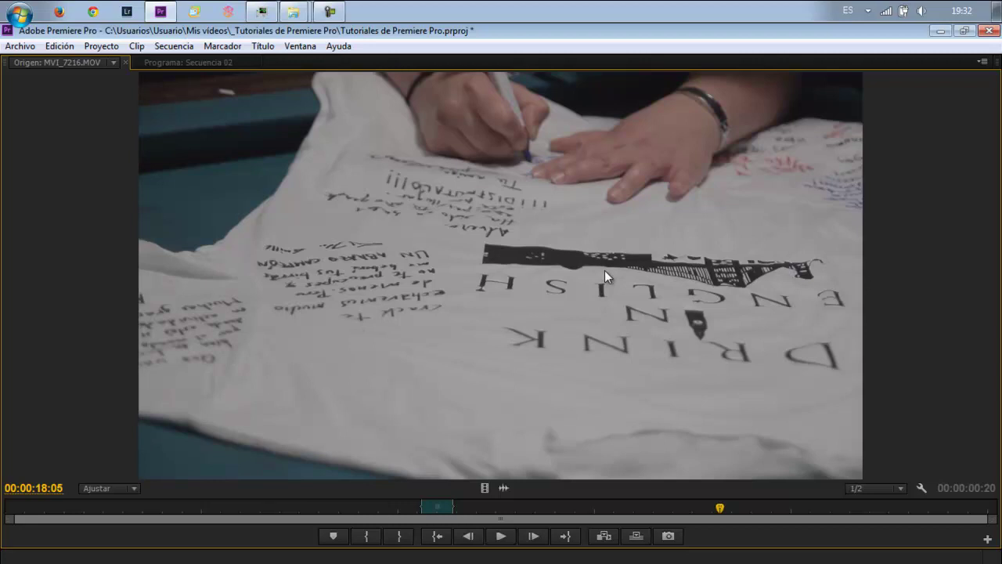
key(i)
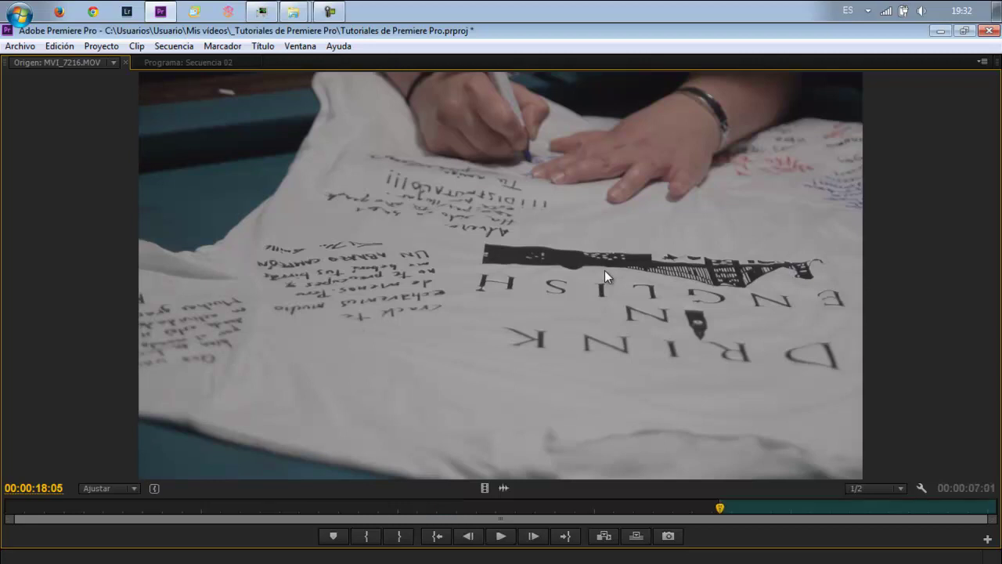
Play on from the In point, set the new Out point, and review the section with J/K/L
key(space)
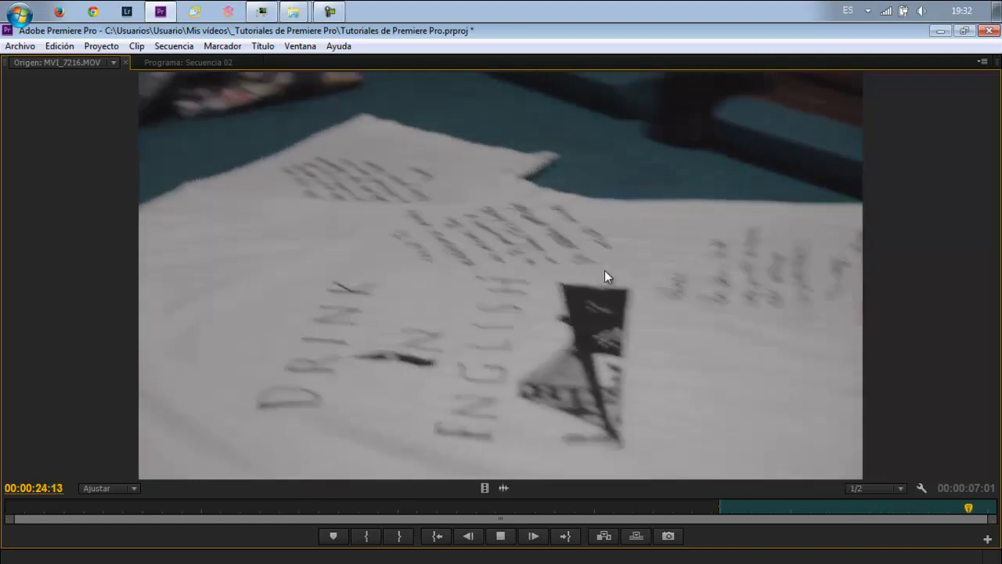
key(space)
key(o)
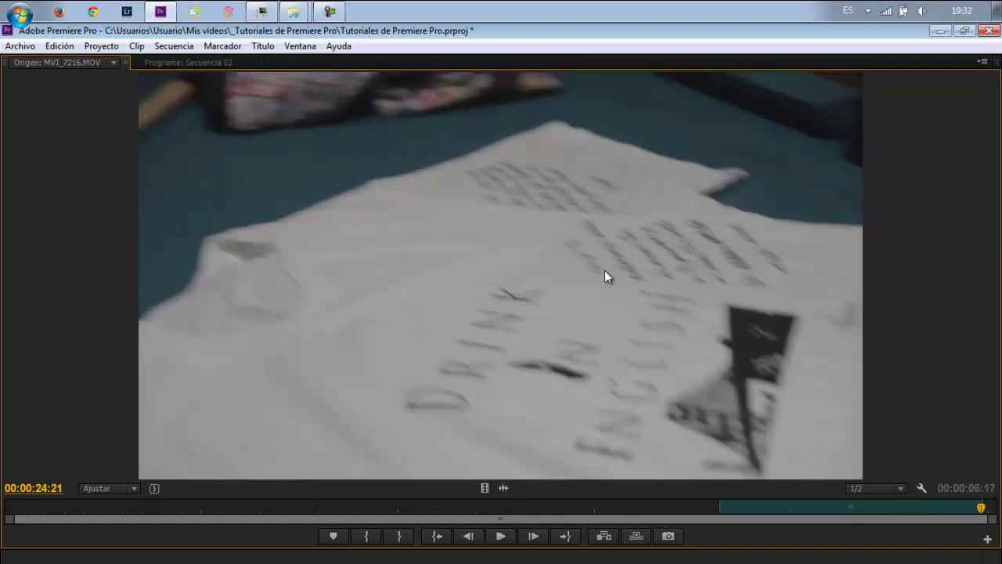
key(j)
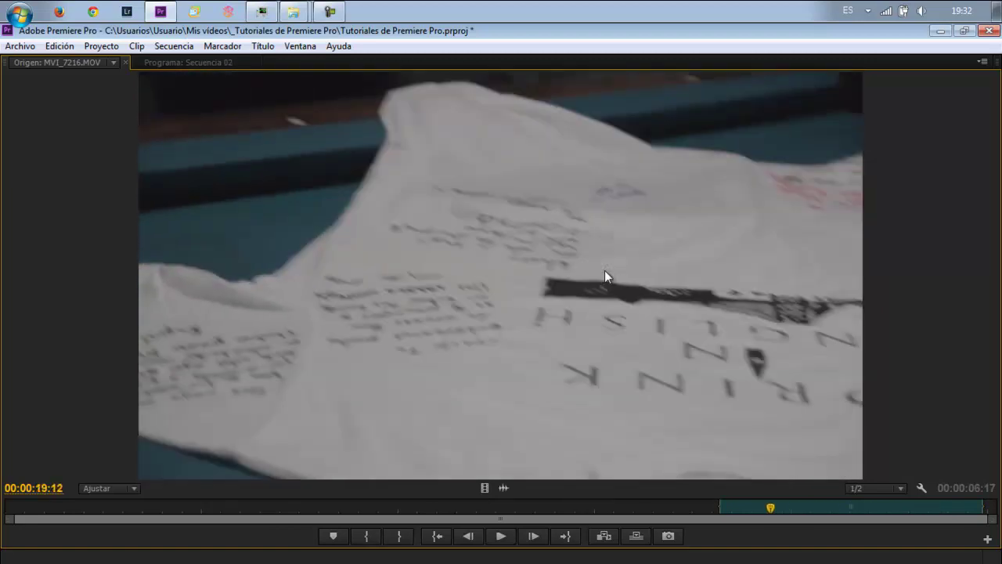
key(k)
key(l)
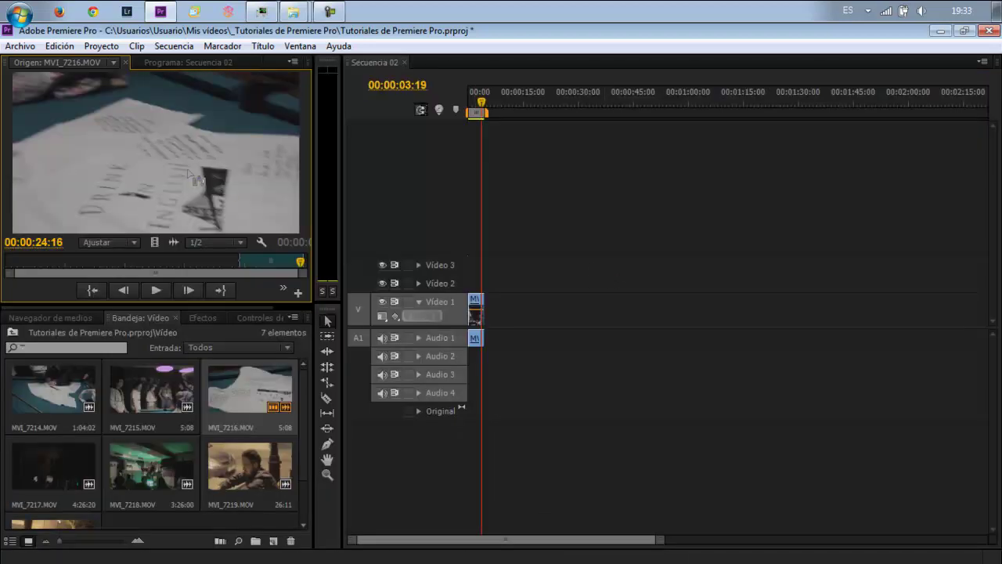
Drop the trimmed MVI_7216 after the first clip on Video 1 and maximize the Secuencia 02 preview
mouse_move(612, 280)
mouse_down()
mouse_move(471, 310)
mouse_move(484, 310)
mouse_up()
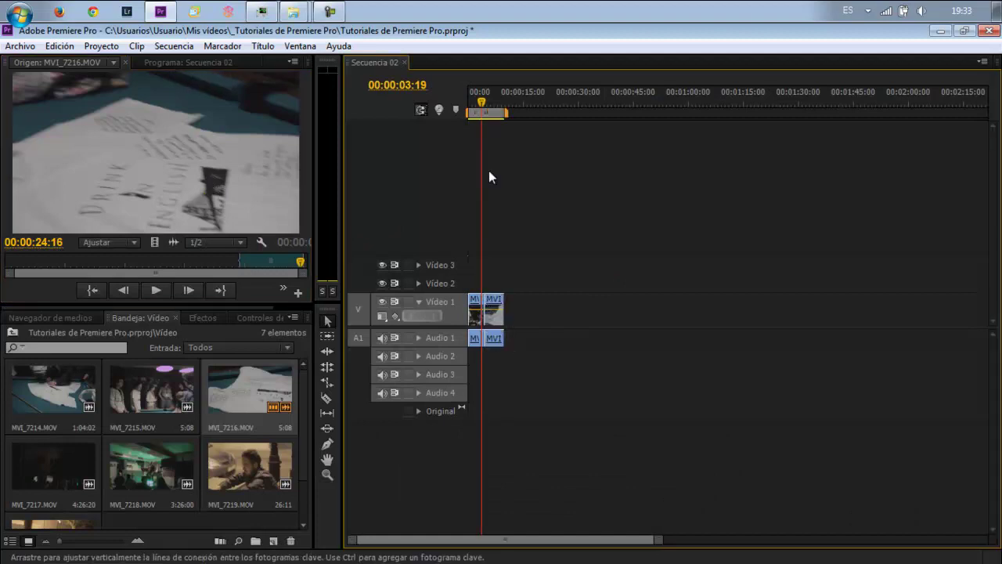
click(219, 63)
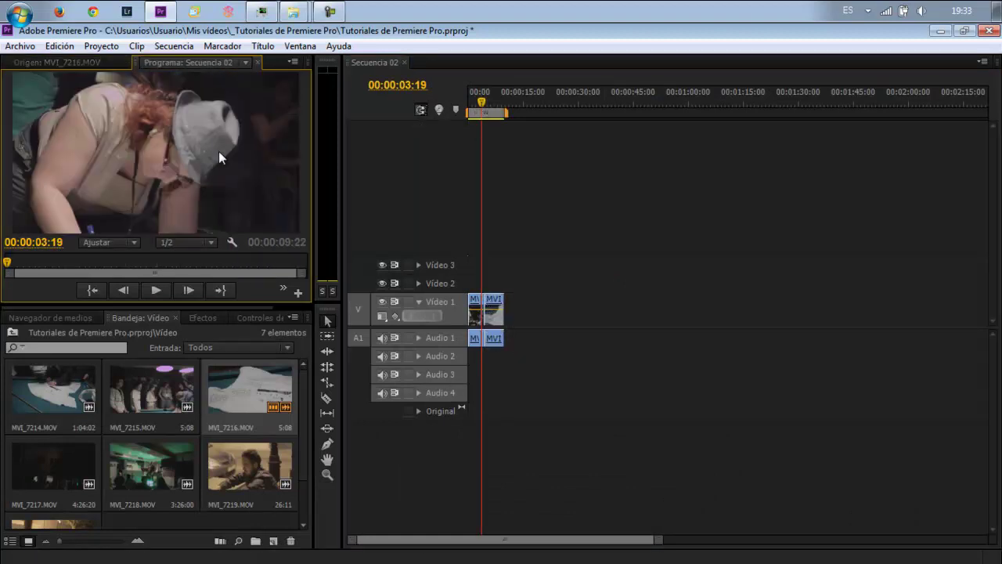
key(grave)
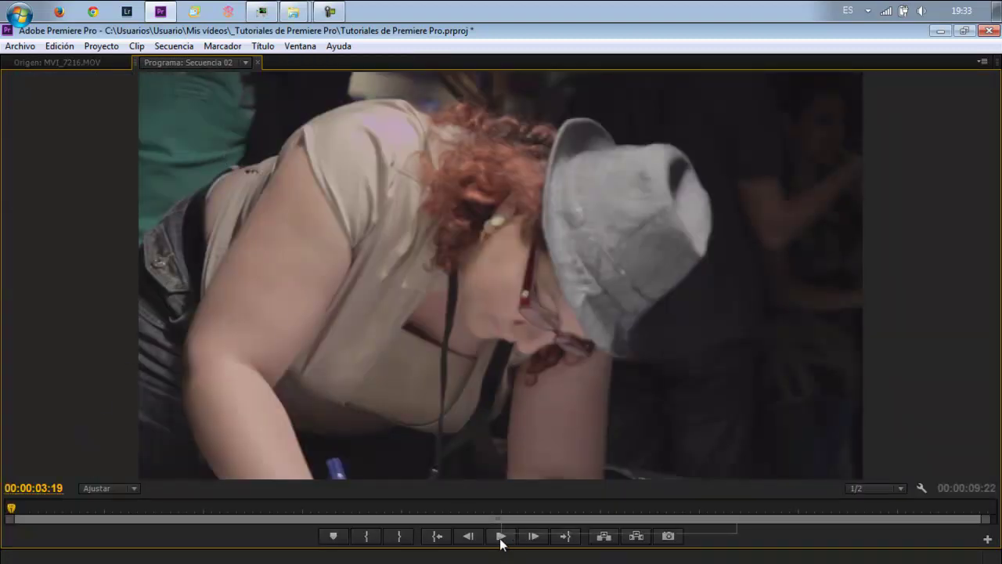
Play Secuencia 02 from its start to review the joined clips, then restore the full editing layout
click(445, 541)
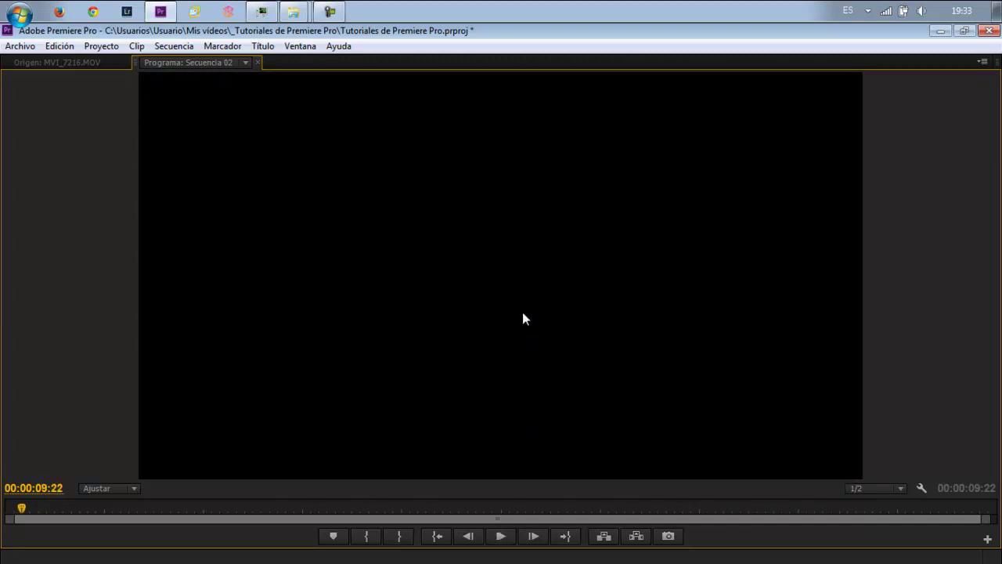
key(grave)
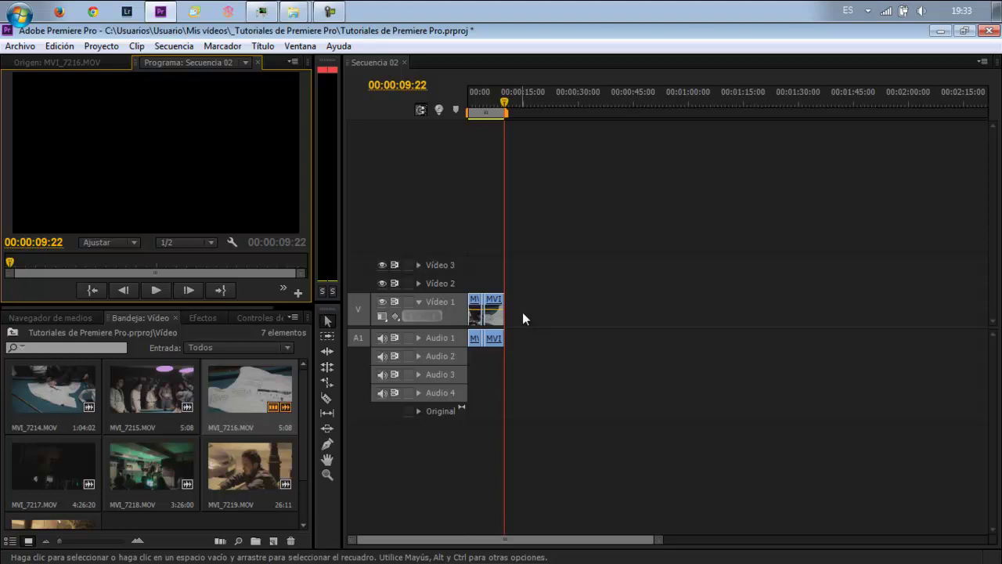
Save the project and place MVI_7215 on Video 1 near 00:00:30, playhead at 00:00:32:00
key(ctrl+s)
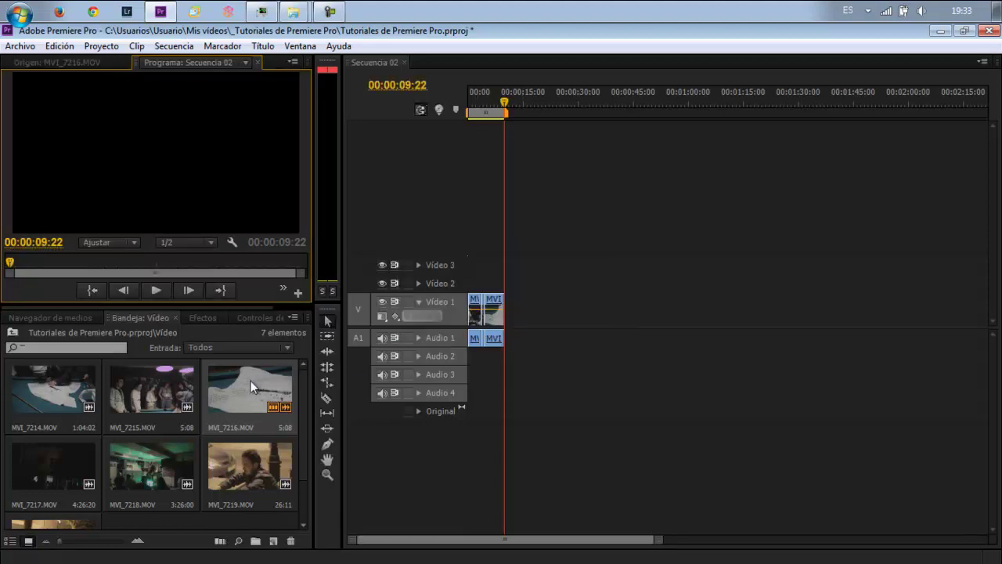
mouse_move(251, 381)
mouse_down()
mouse_move(541, 324)
mouse_move(203, 401)
mouse_up()
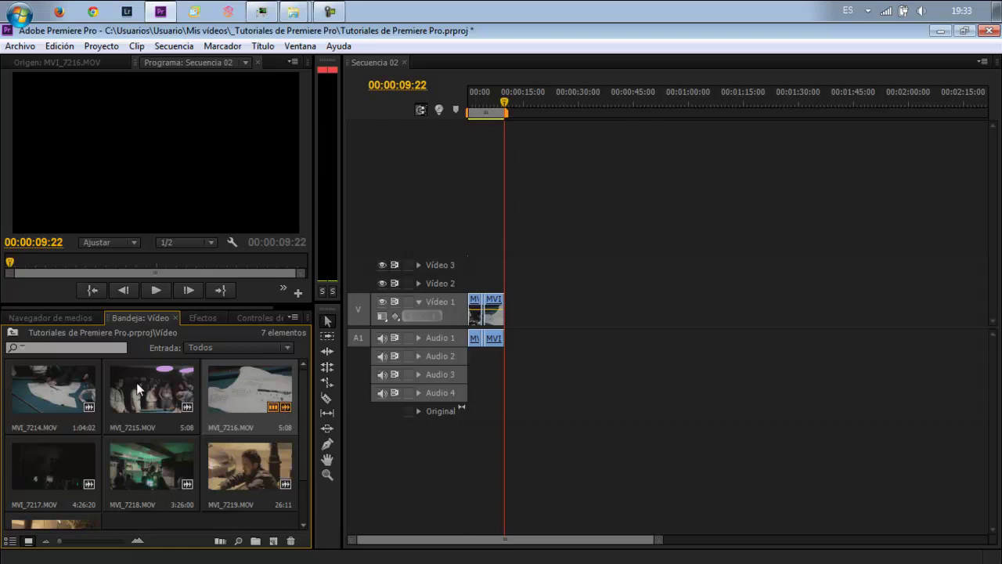
drag(136, 382, 593, 321)
click(587, 108)
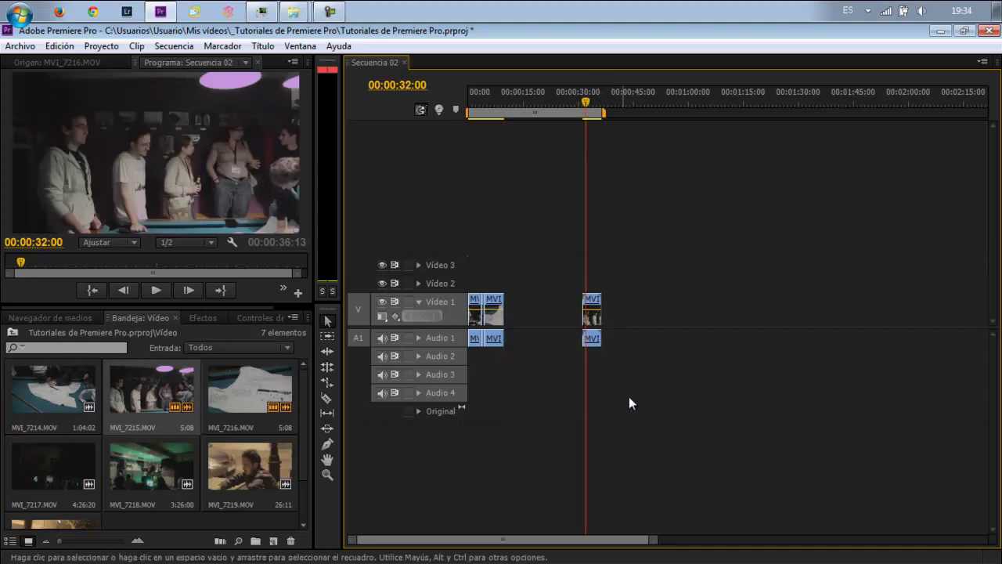
drag(654, 540, 528, 520)
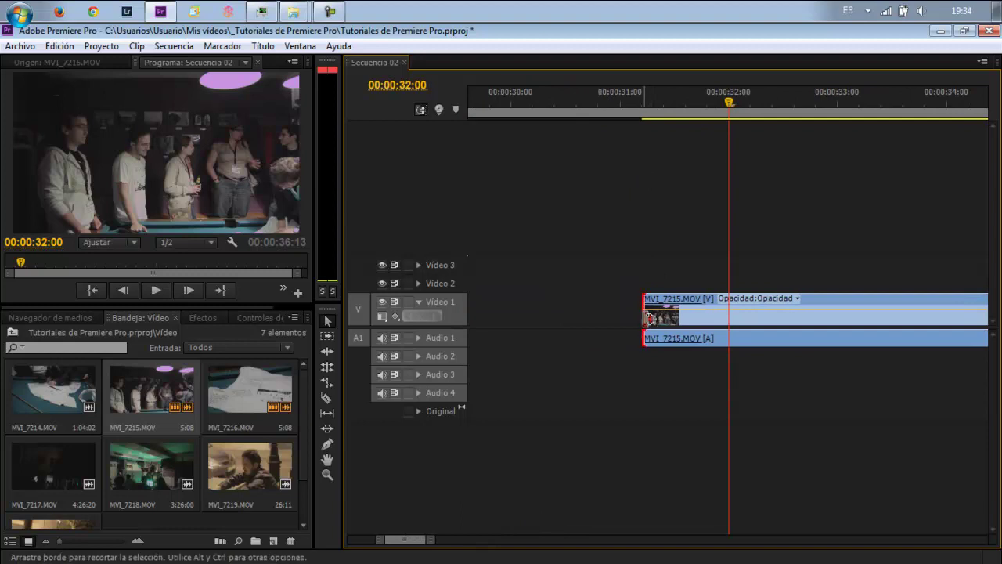
Trim MVI_7215 to start at 00:00:32:00, leaving it 00:00:04:17 long, and preview it
drag(649, 317, 725, 312)
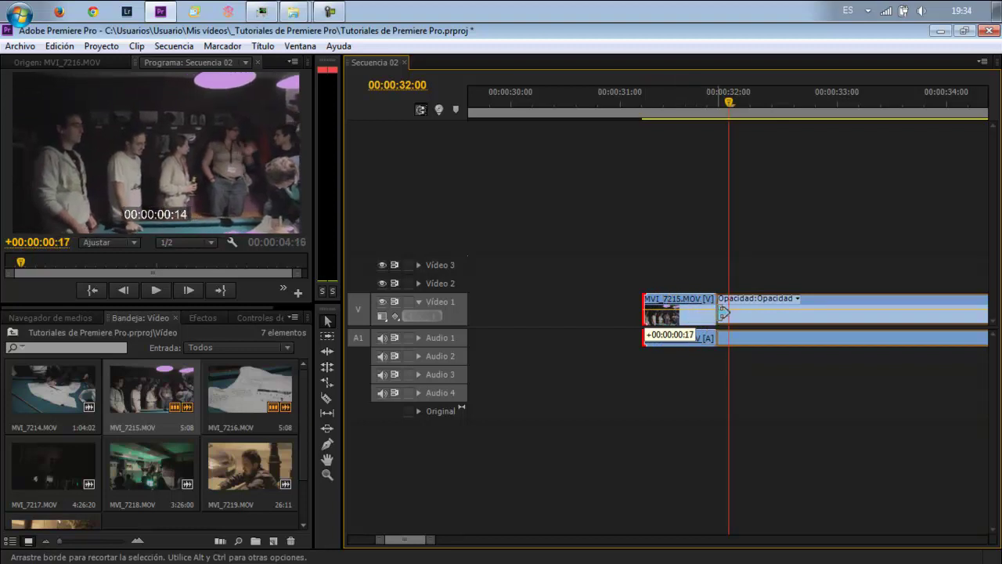
drag(726, 311, 718, 313)
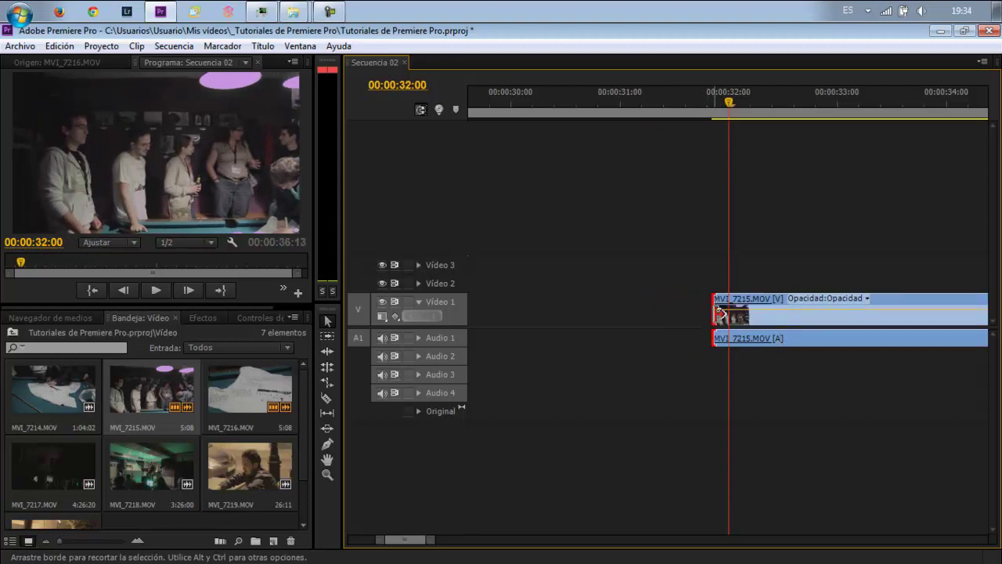
key(space)
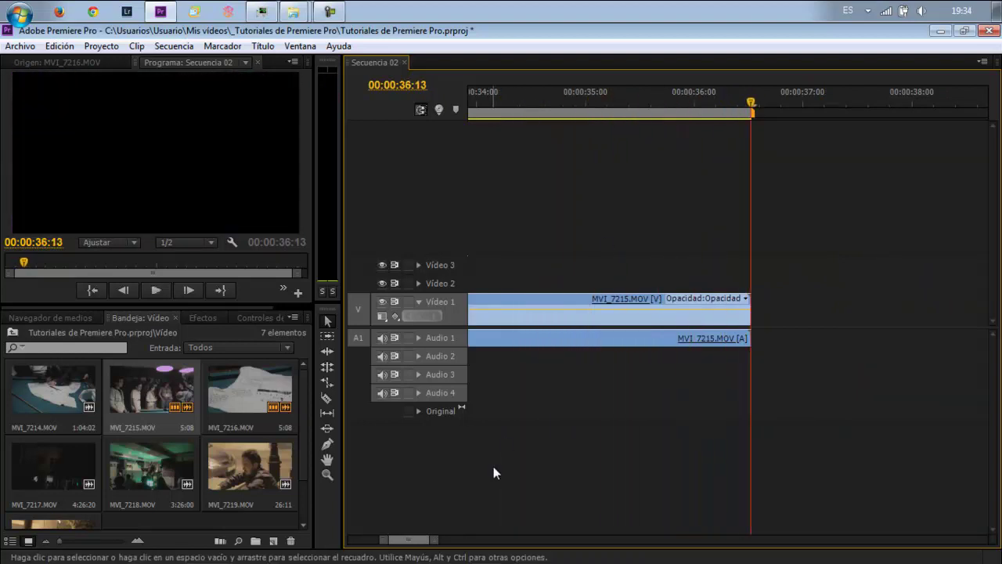
drag(381, 539, 273, 540)
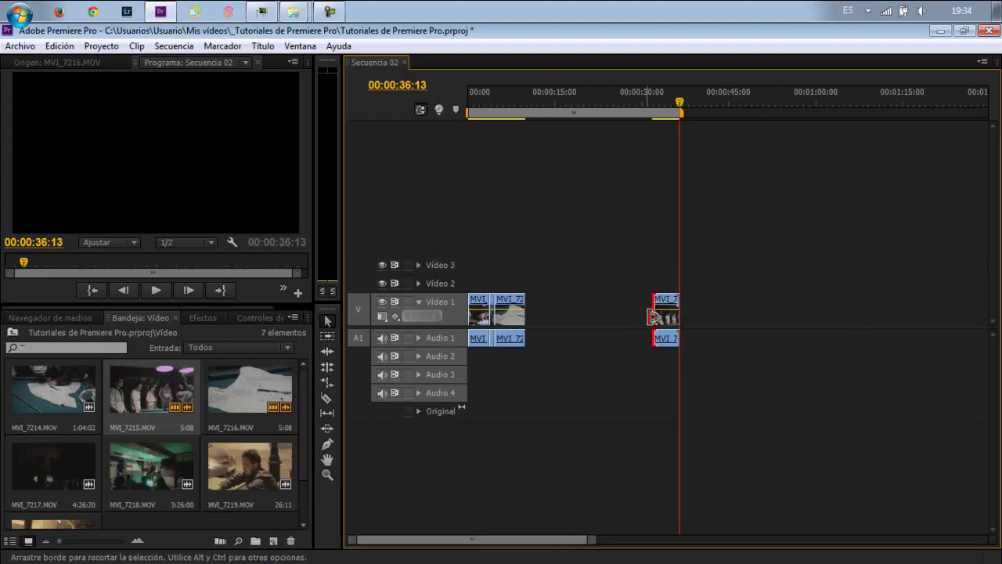
Put MVI_7215 first with the other two clips after it, all butted together from 00:00
drag(663, 321, 583, 326)
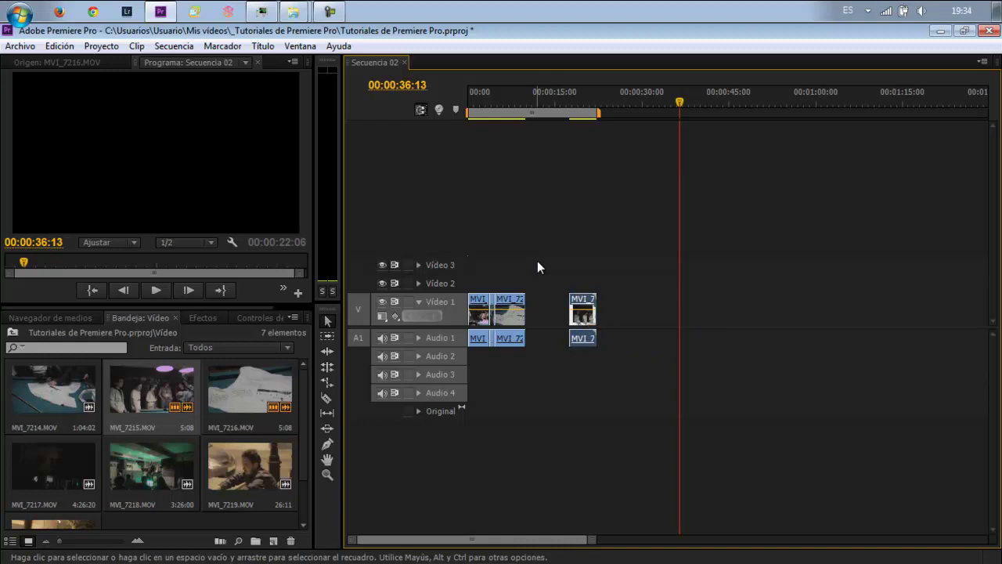
drag(539, 268, 465, 391)
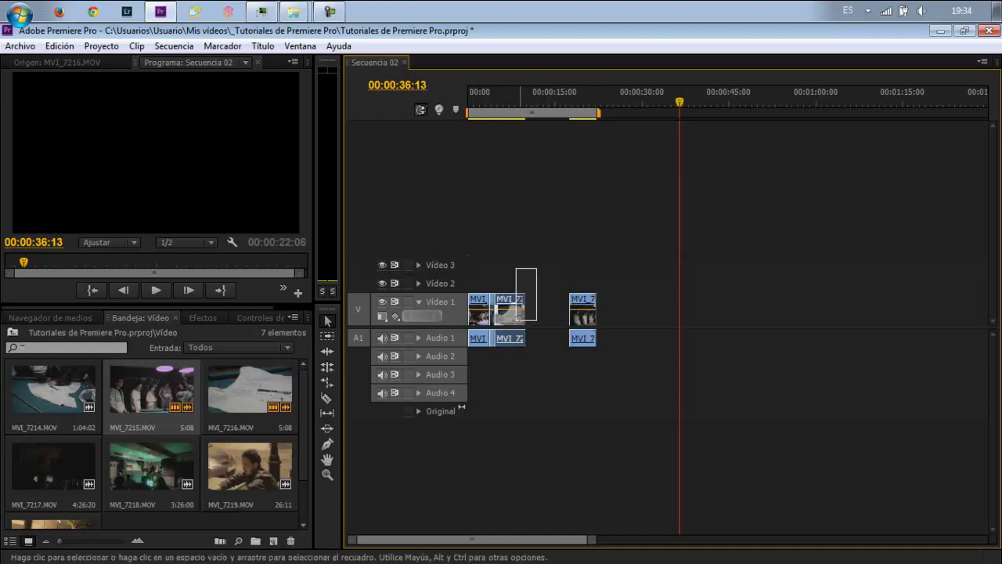
drag(492, 317, 621, 317)
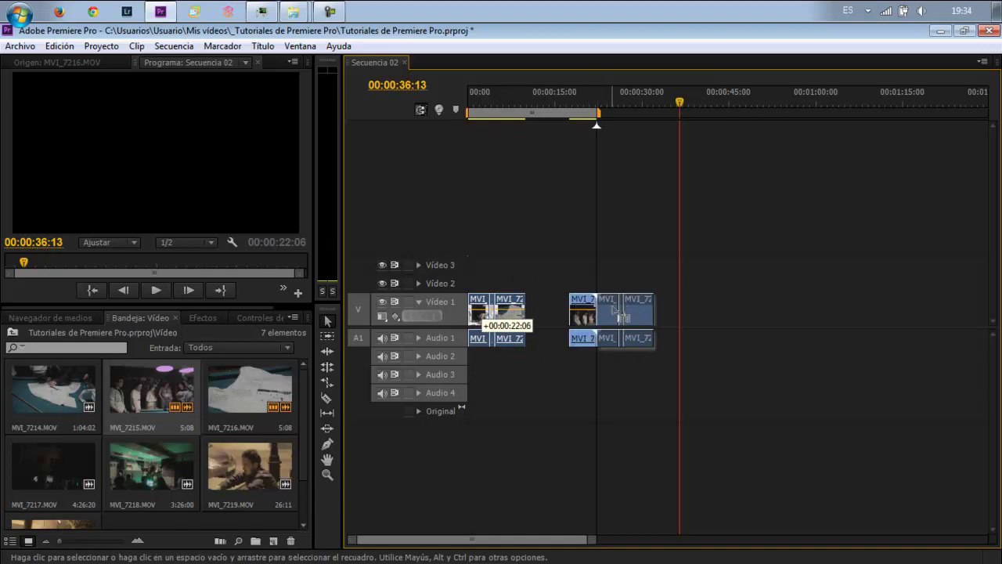
drag(667, 272, 557, 367)
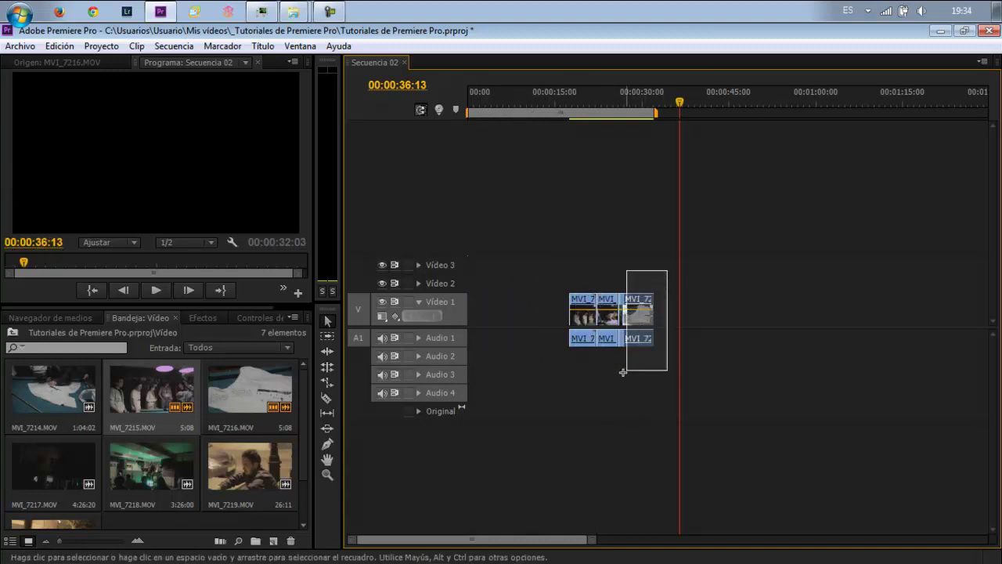
drag(583, 321, 482, 321)
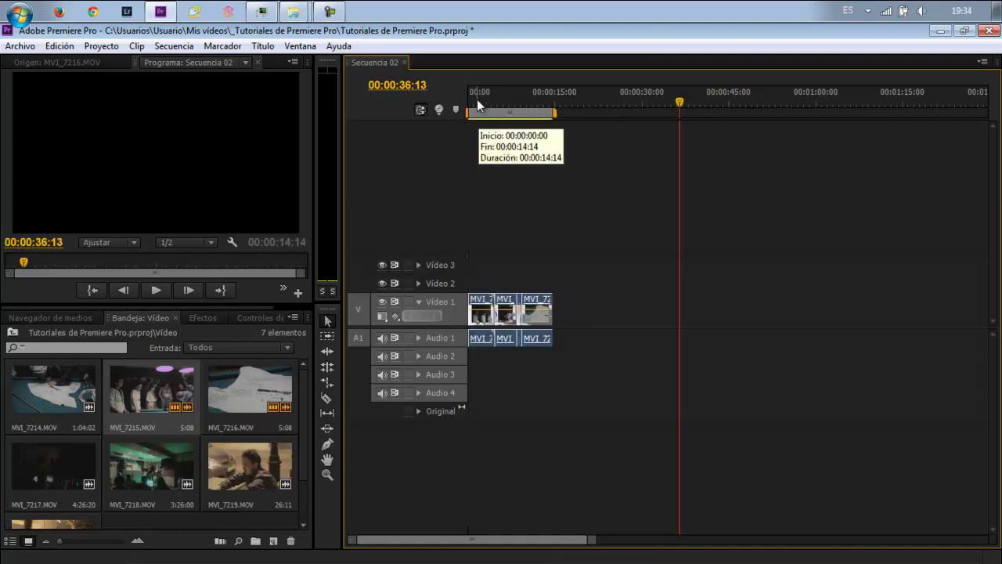
Play the 00:00:14:14 sequence from its very start, opening on the pool-table shot
key(Home)
key(space)
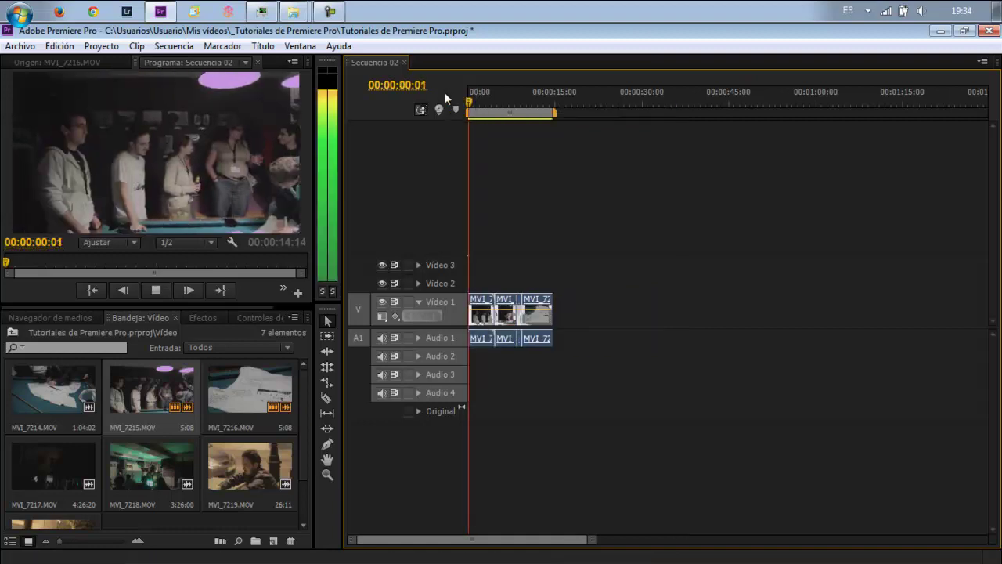